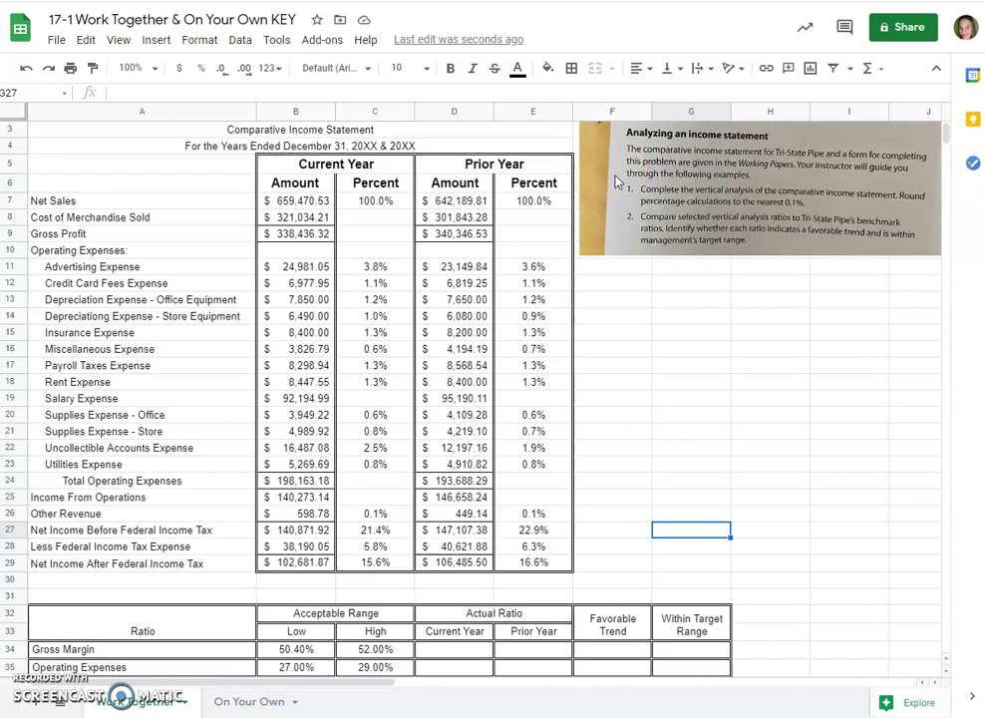
Step: Inspect the empty percent cells and the existing percent formulas in C12 and C18
left_click(618, 178)
left_click(374, 398)
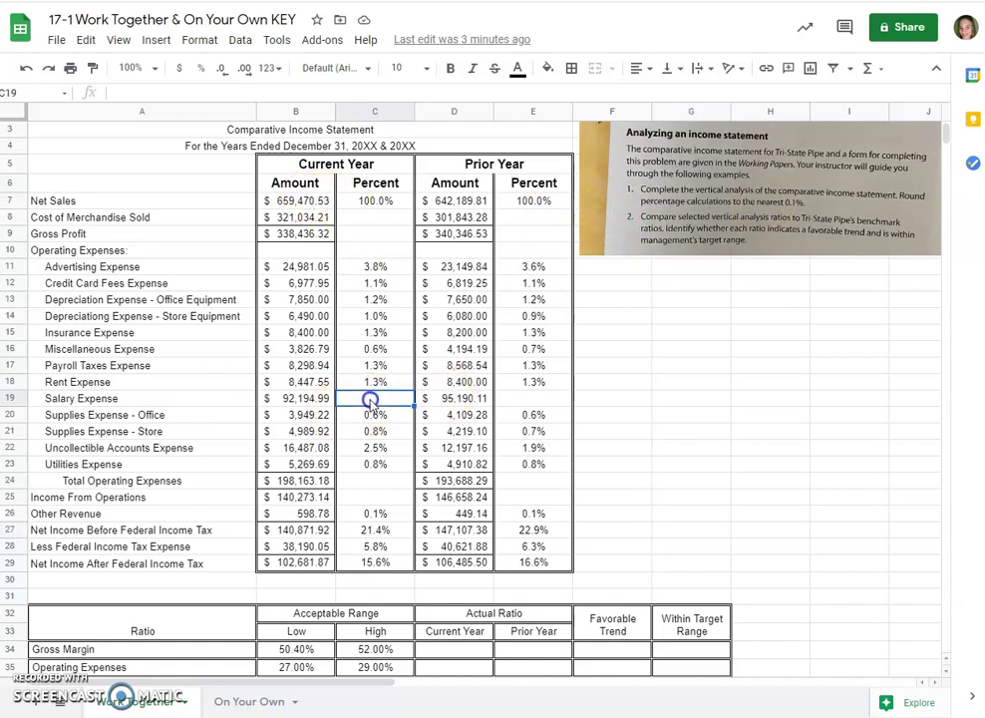
left_click(371, 481)
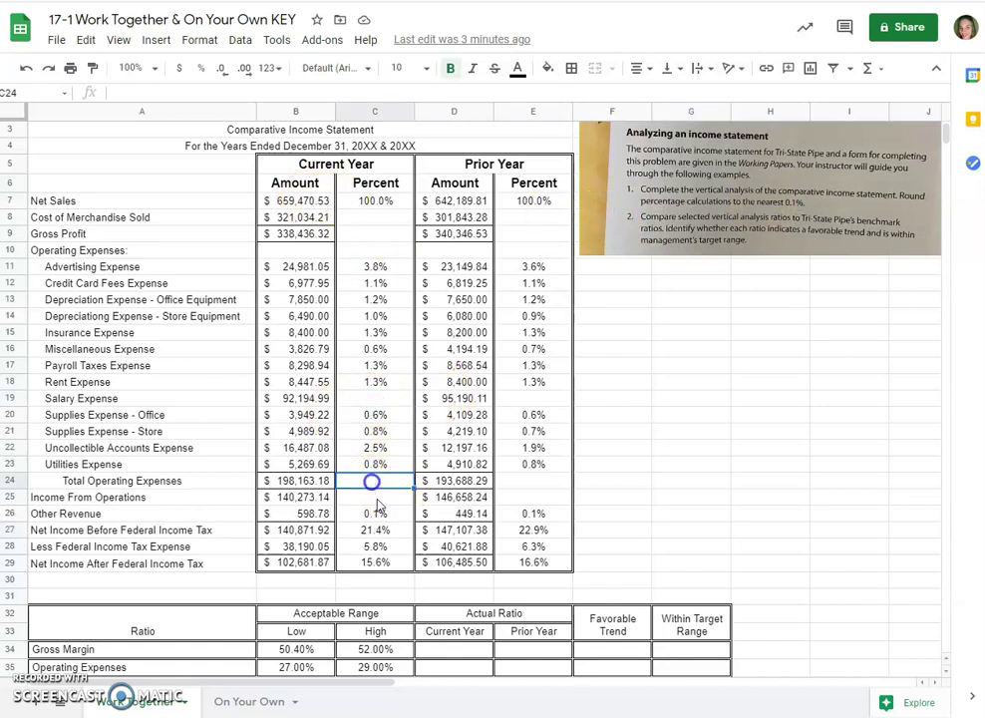
left_click(533, 480)
left_click(530, 400)
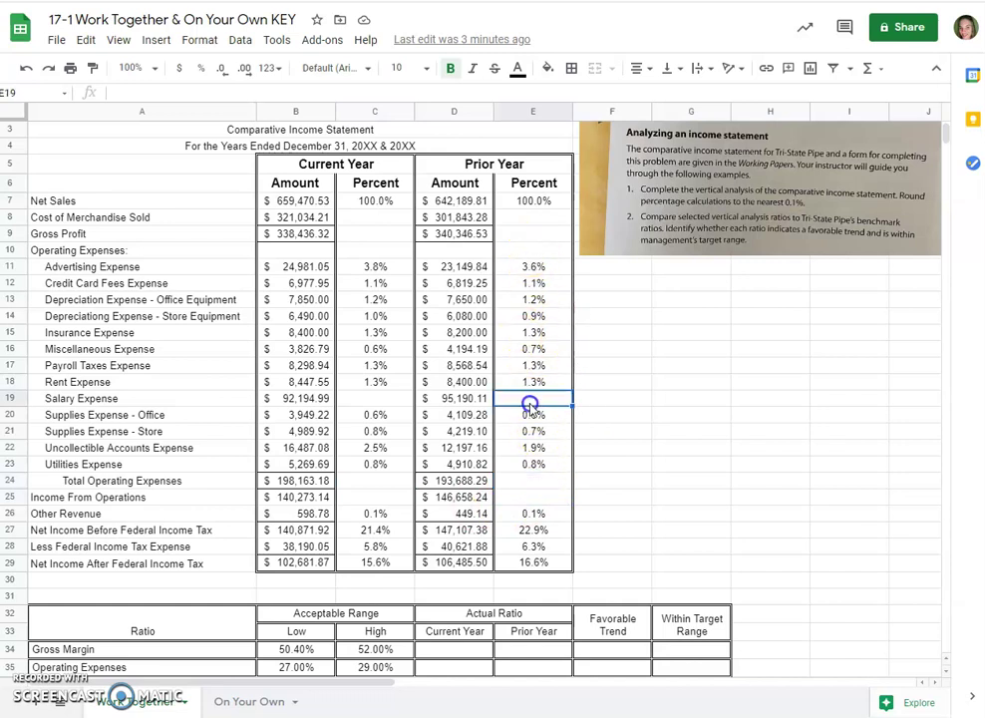
right_click(532, 399)
left_click(371, 284)
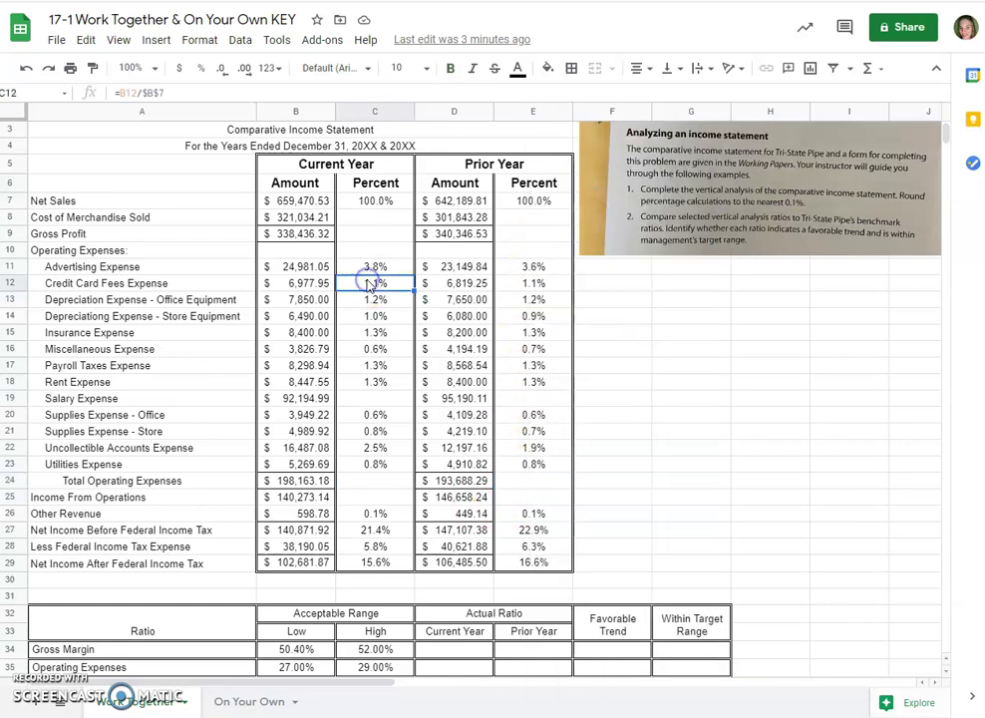
left_click(373, 382)
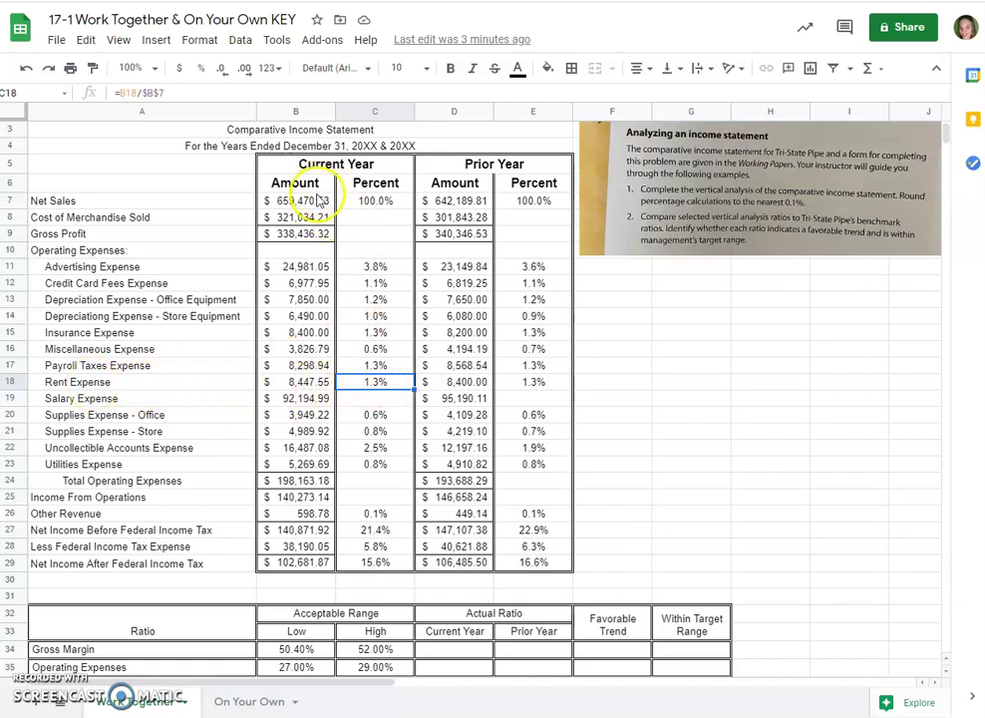
Step: Fill C19 from C18, then re-enter it as =B19/B7 so Salary Expense shows 14.0%
left_click(397, 385)
left_click_drag(412, 406, 410, 405)
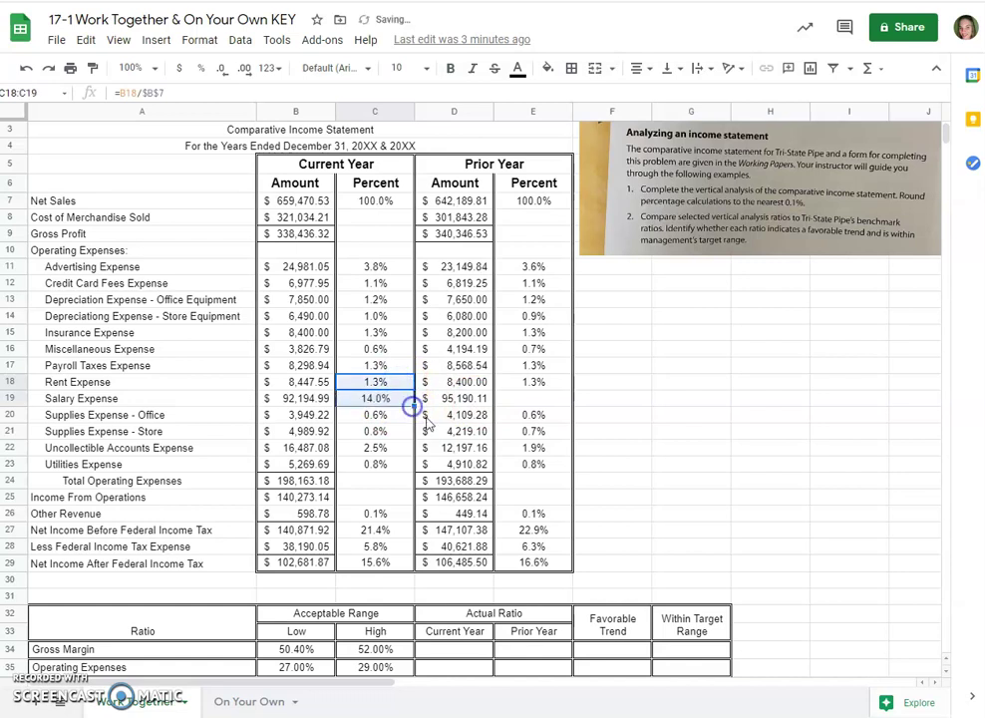
left_click(375, 404)
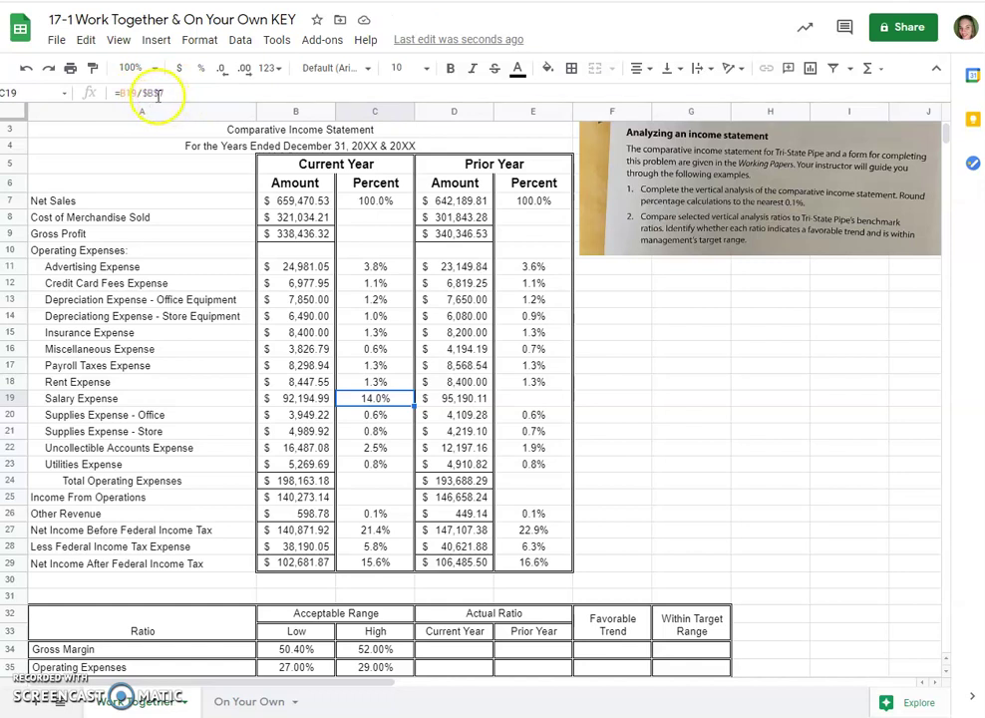
type("=")
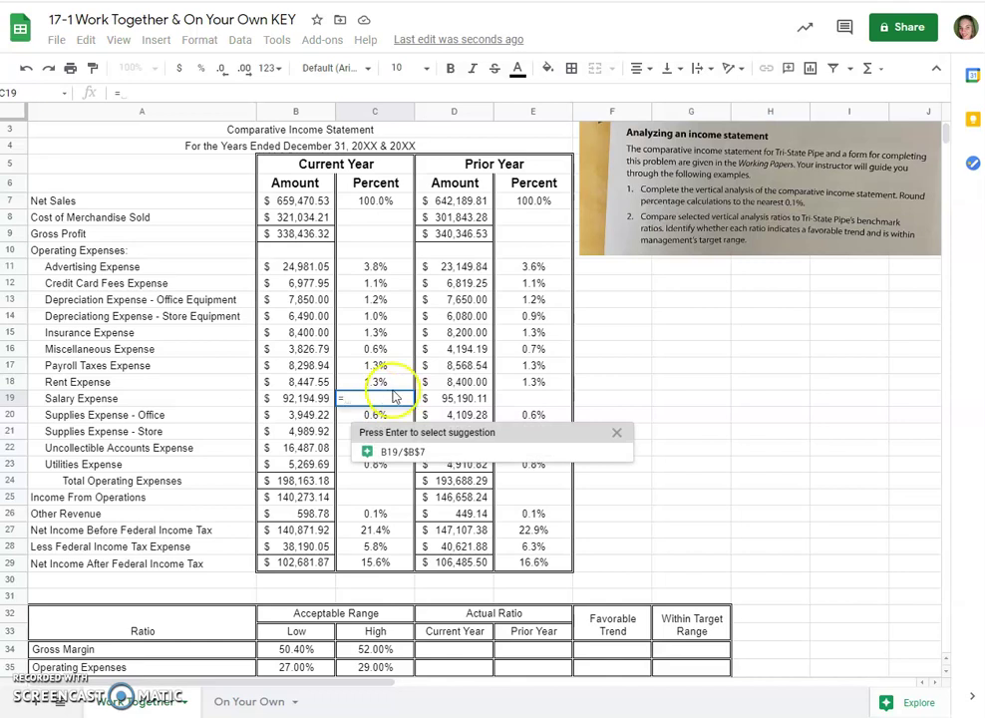
left_click(307, 402)
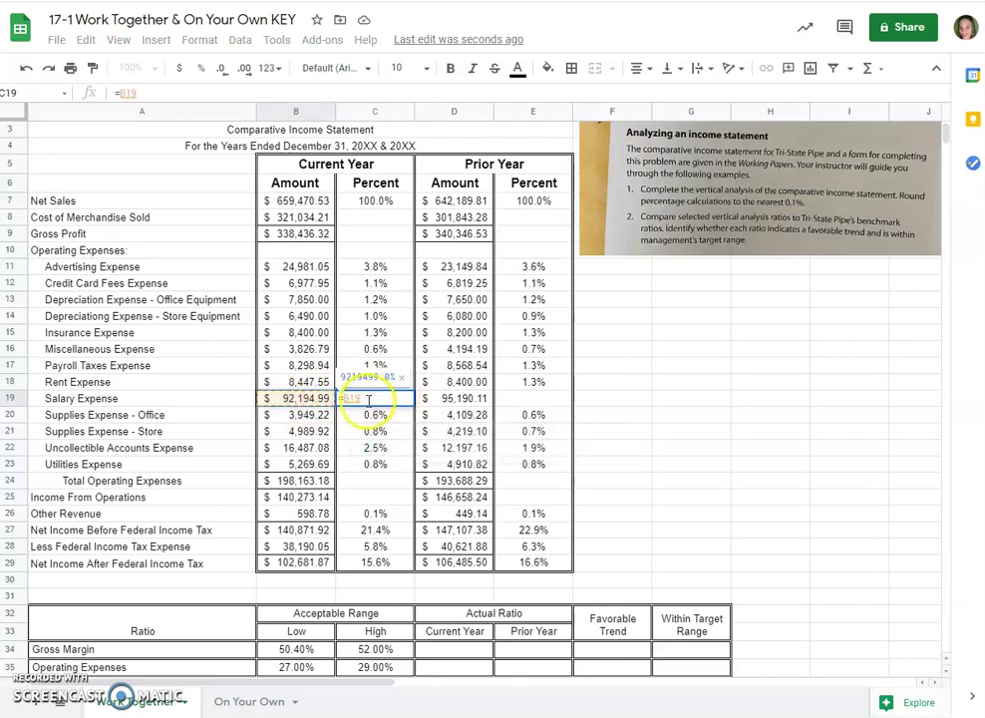
type("/")
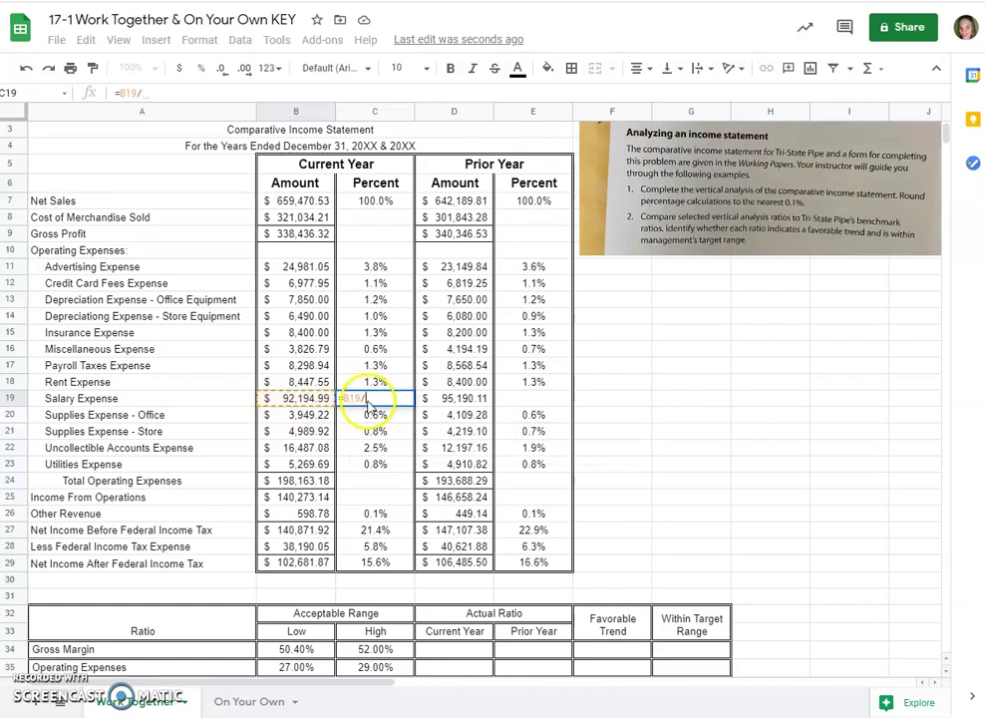
left_click(306, 203)
key("F4")
key("Return")
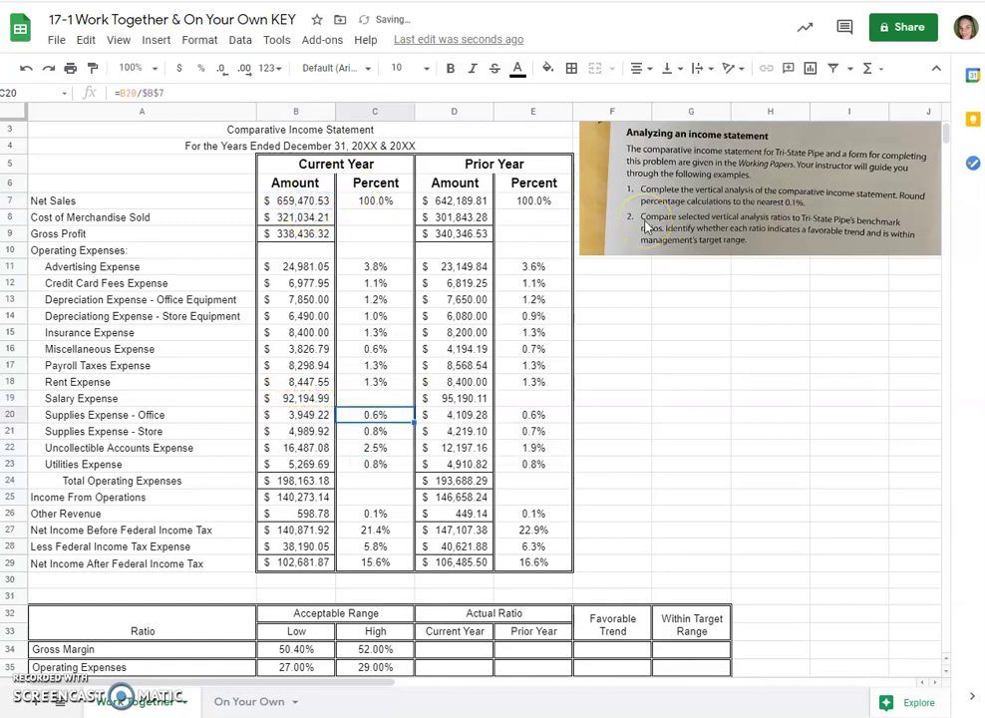
left_click(411, 396)
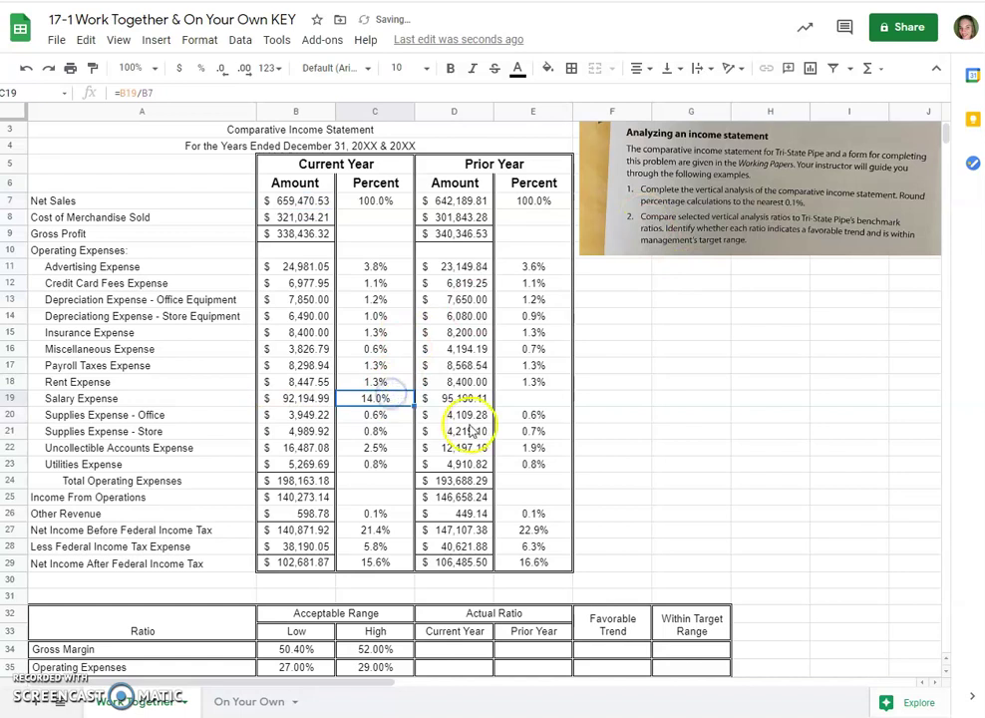
Step: Enter =B24/B7 in C24 so Total Operating Expenses shows 30.0% of net sales
left_click(354, 482)
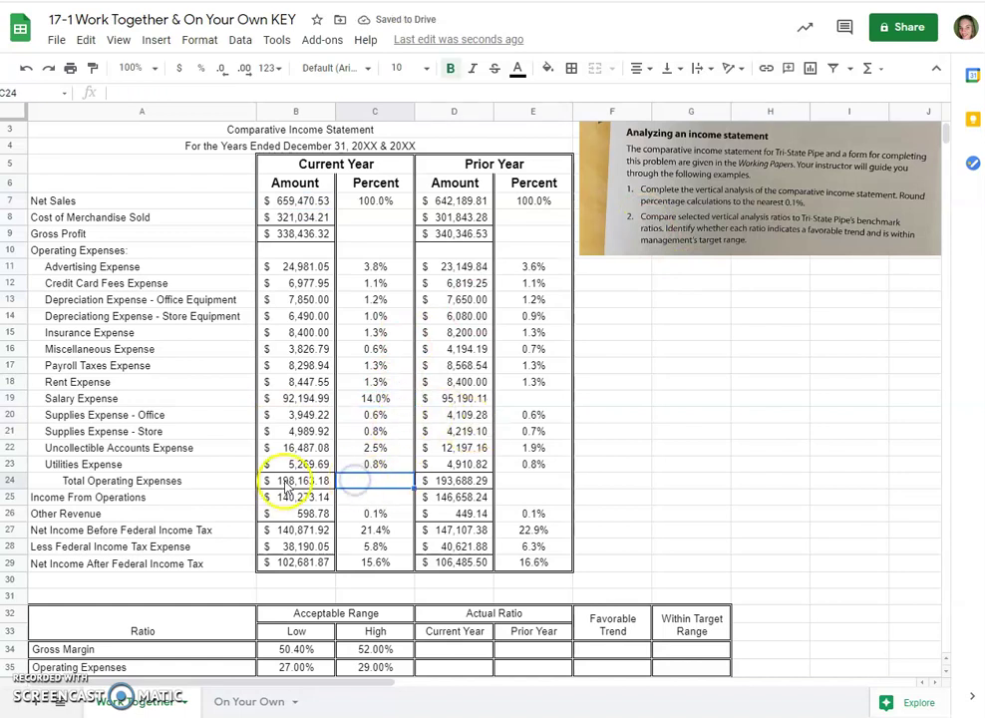
type("=")
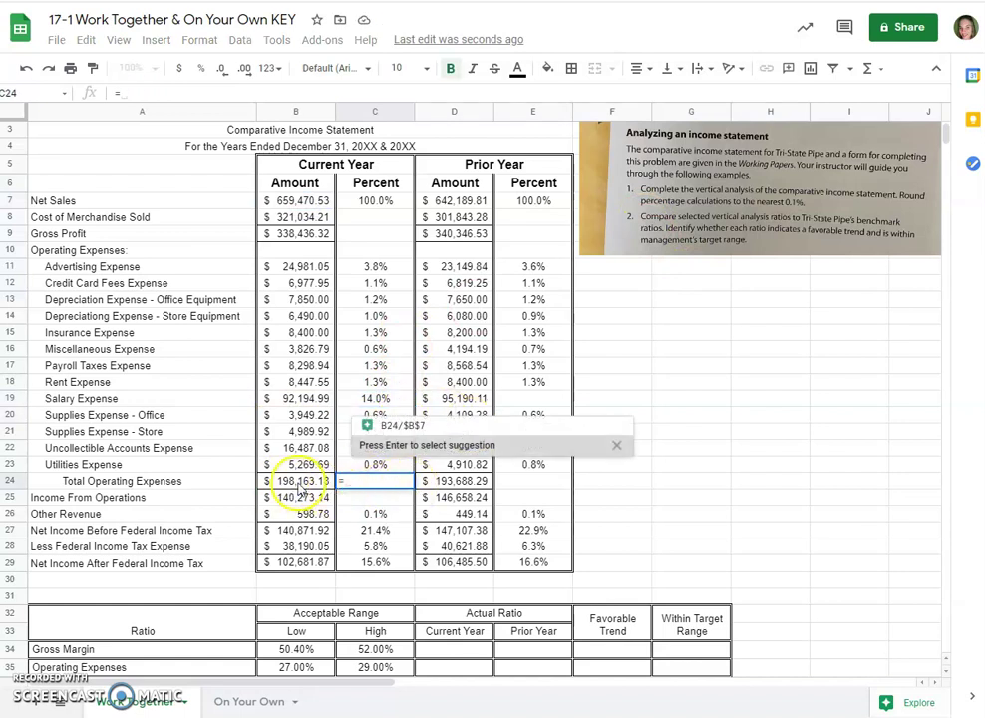
left_click(297, 481)
type("/")
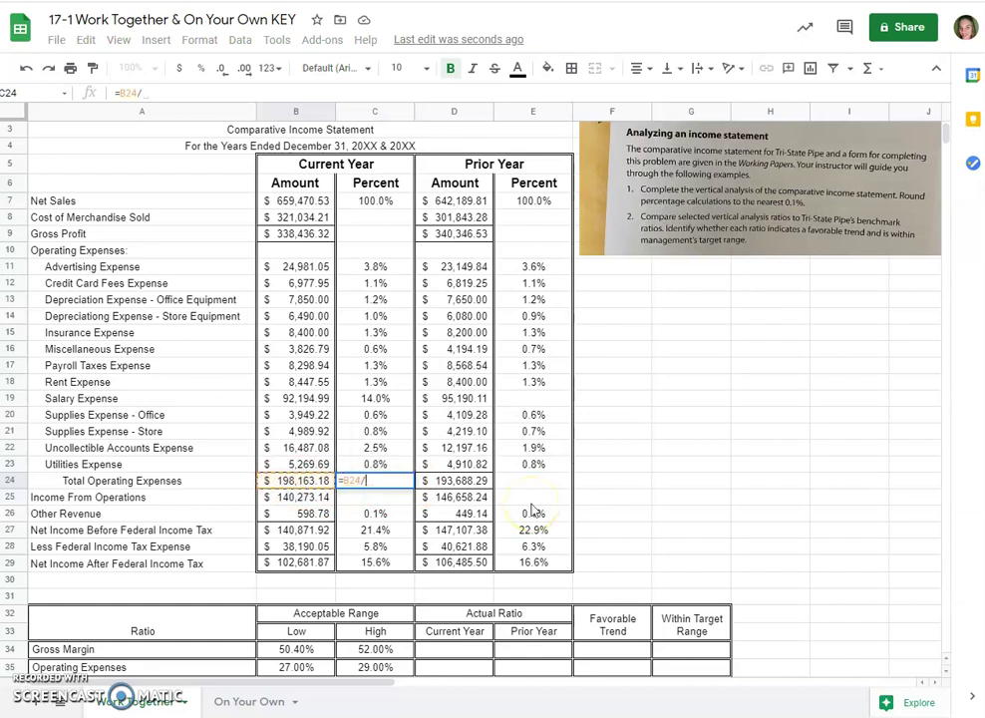
left_click(295, 200)
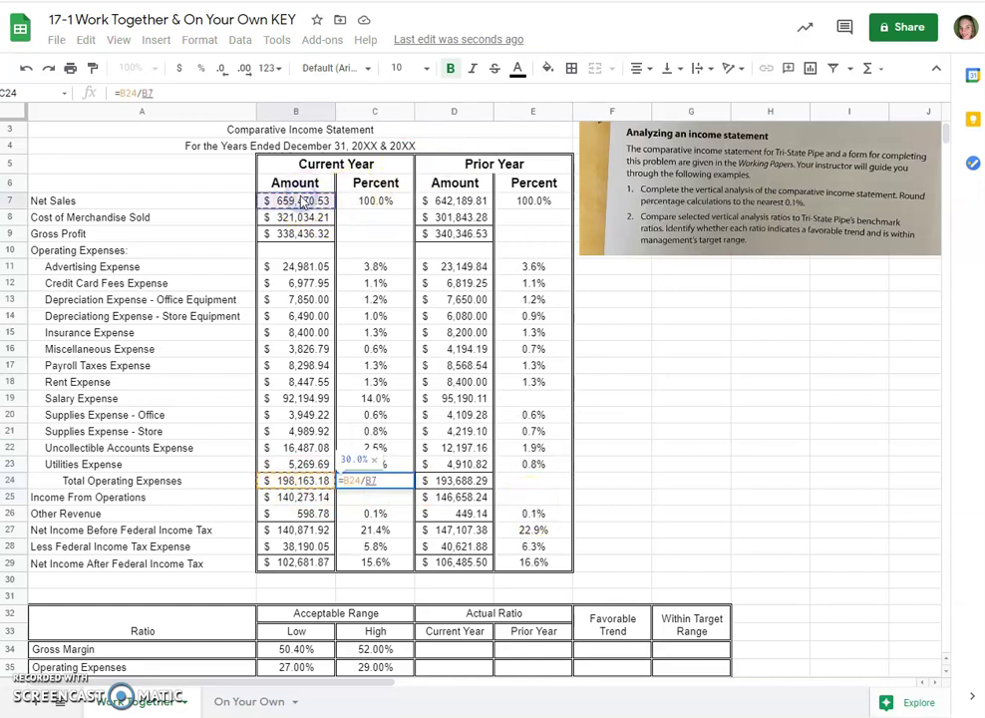
key("Return")
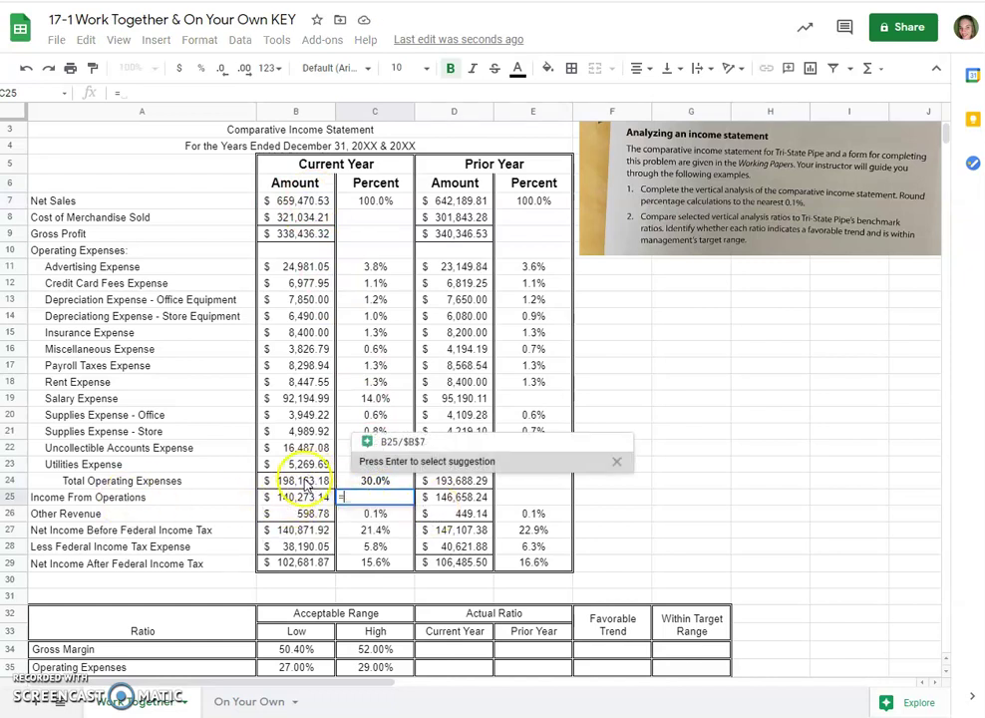
Step: Enter =B25/$B$7 in C25 so Income From Operations shows 21.3%
left_click(300, 498)
type("/")
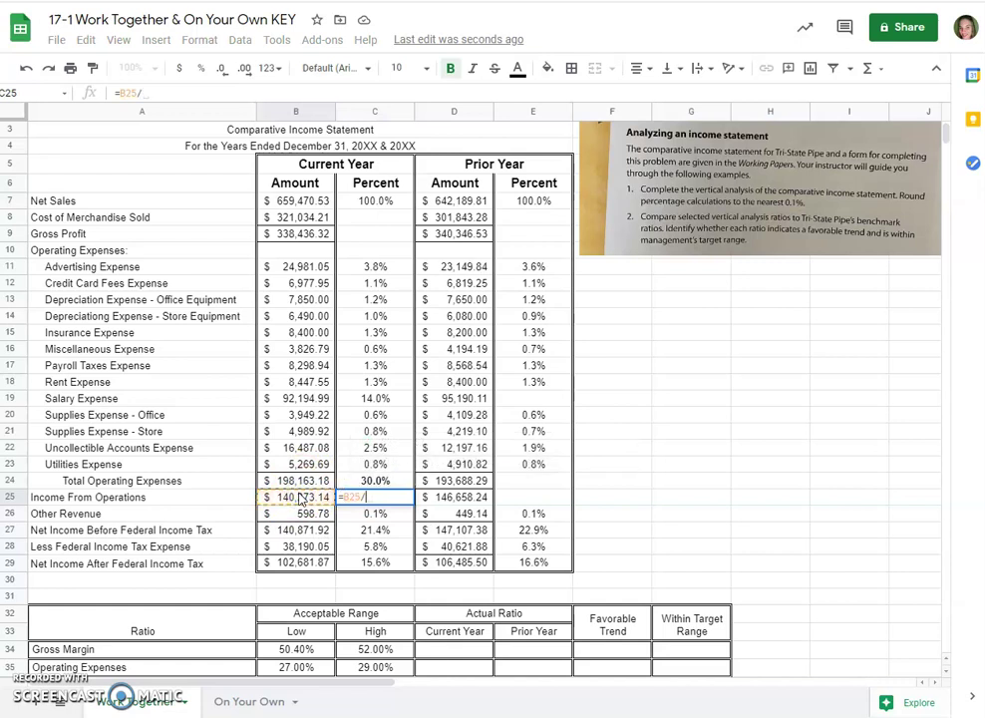
left_click(300, 201)
key("F4")
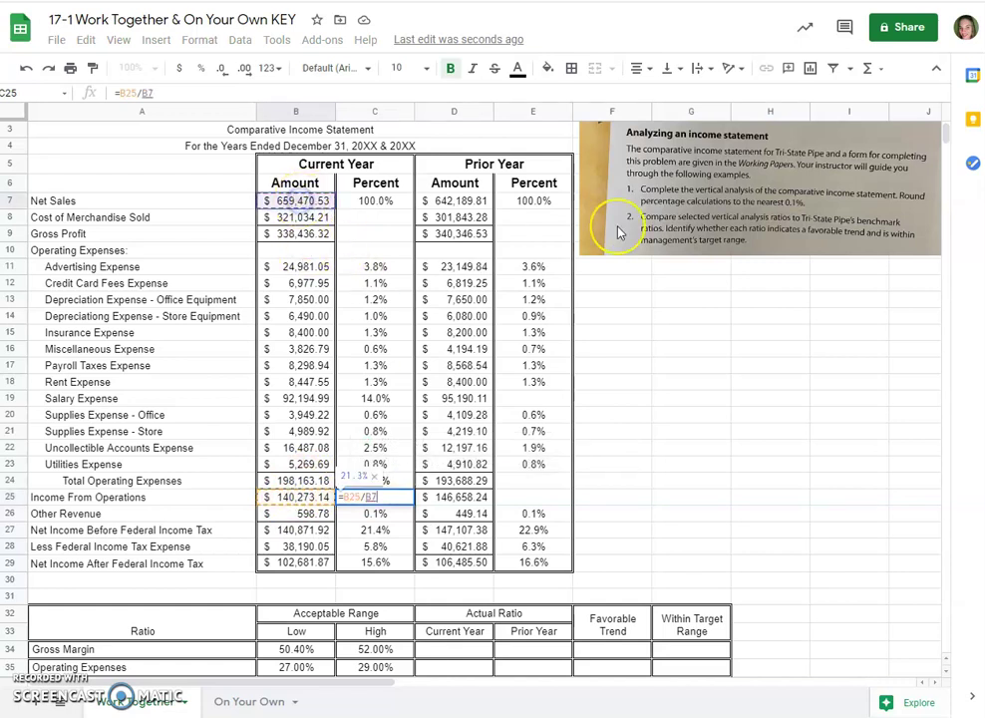
key("Return")
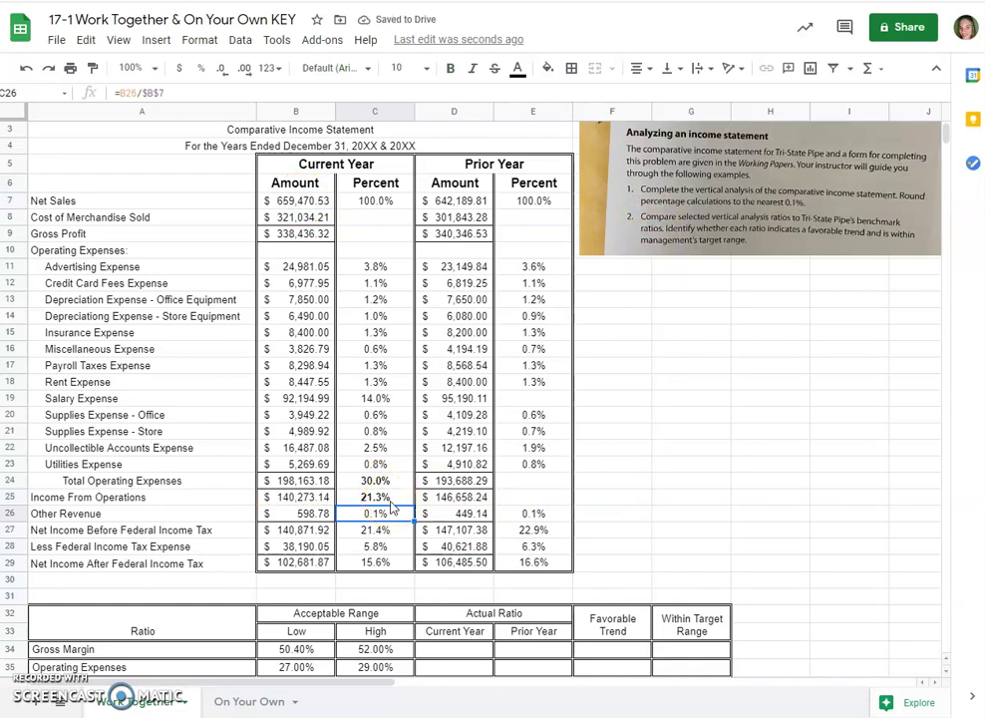
left_click(389, 498)
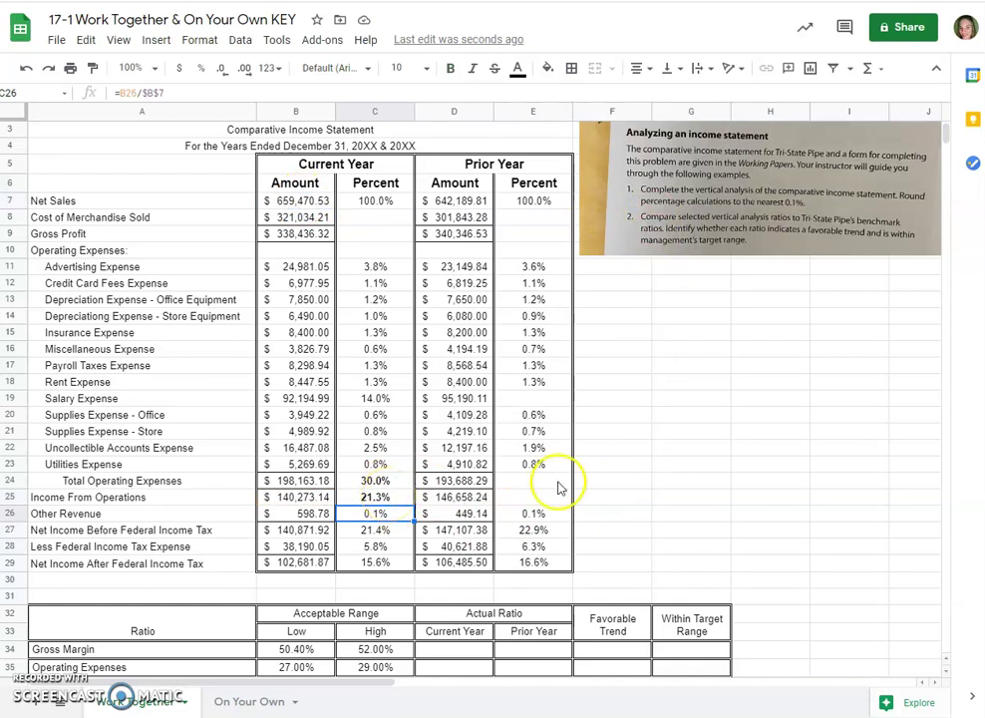
Step: Copy the E18 Rent Expense percent formula down into E19 for prior-year Salary Expense (14.8%)
left_click(541, 401)
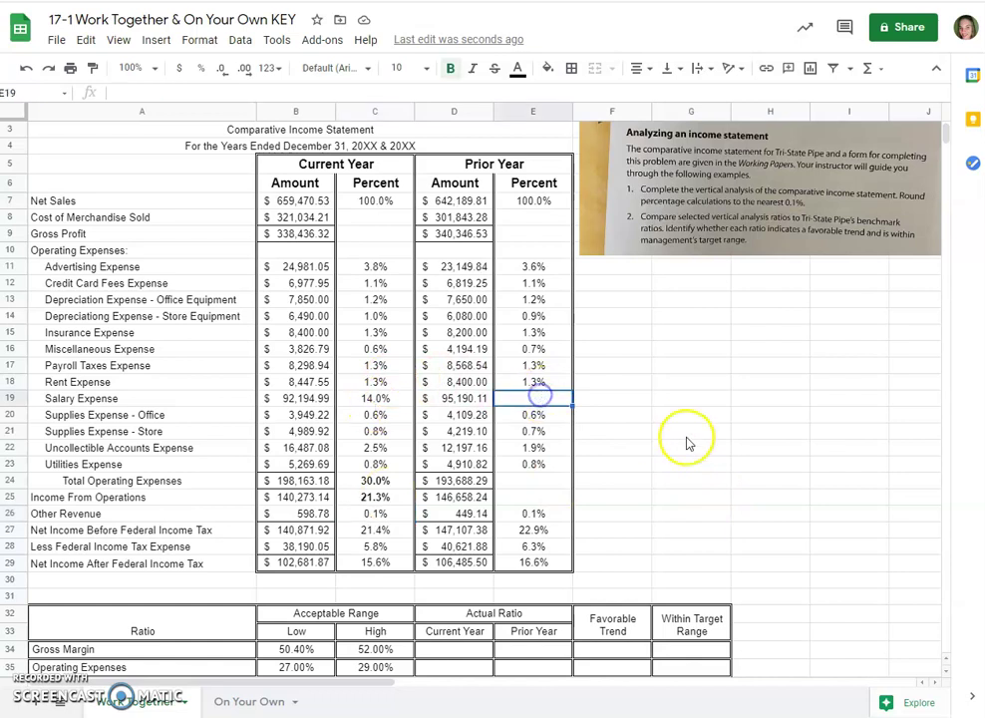
left_click(541, 386)
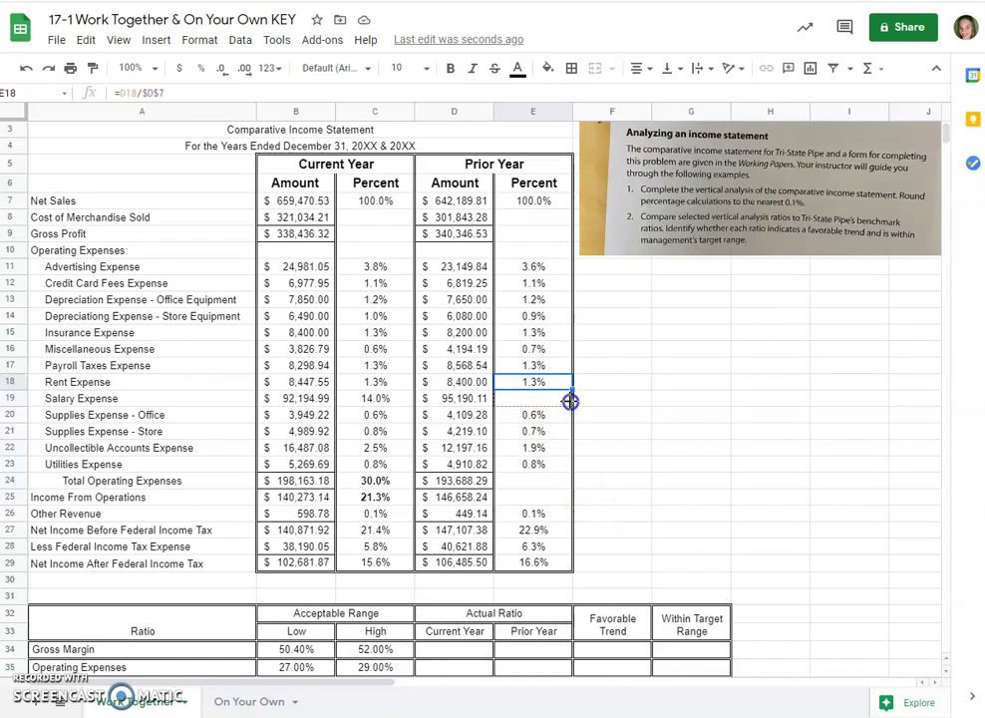
left_click_drag(570, 401, 569, 399)
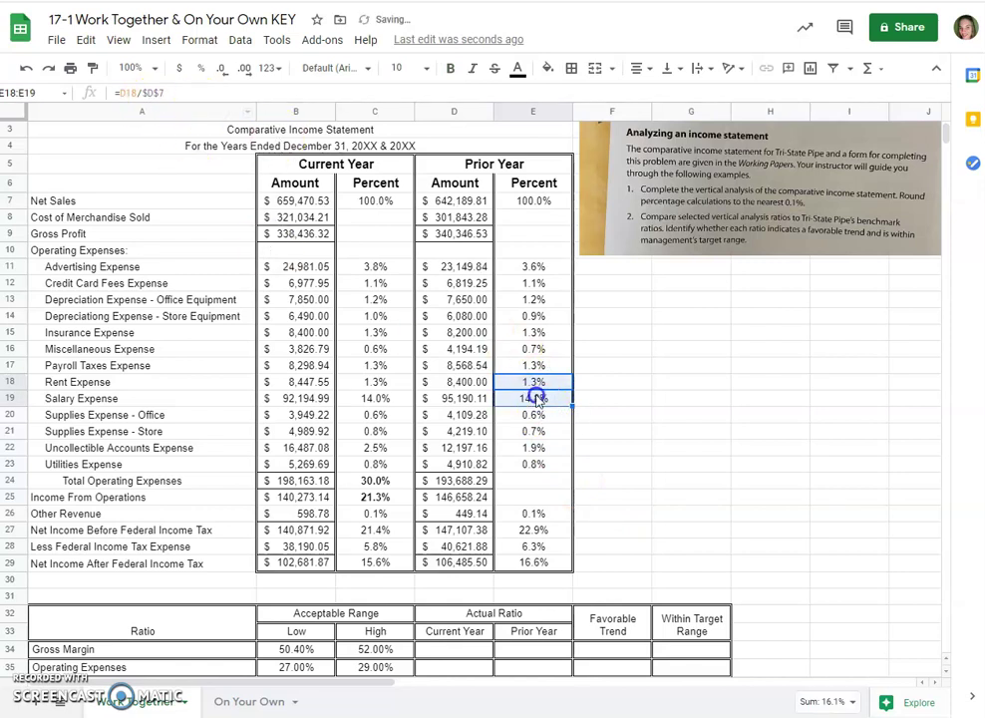
left_click(539, 400)
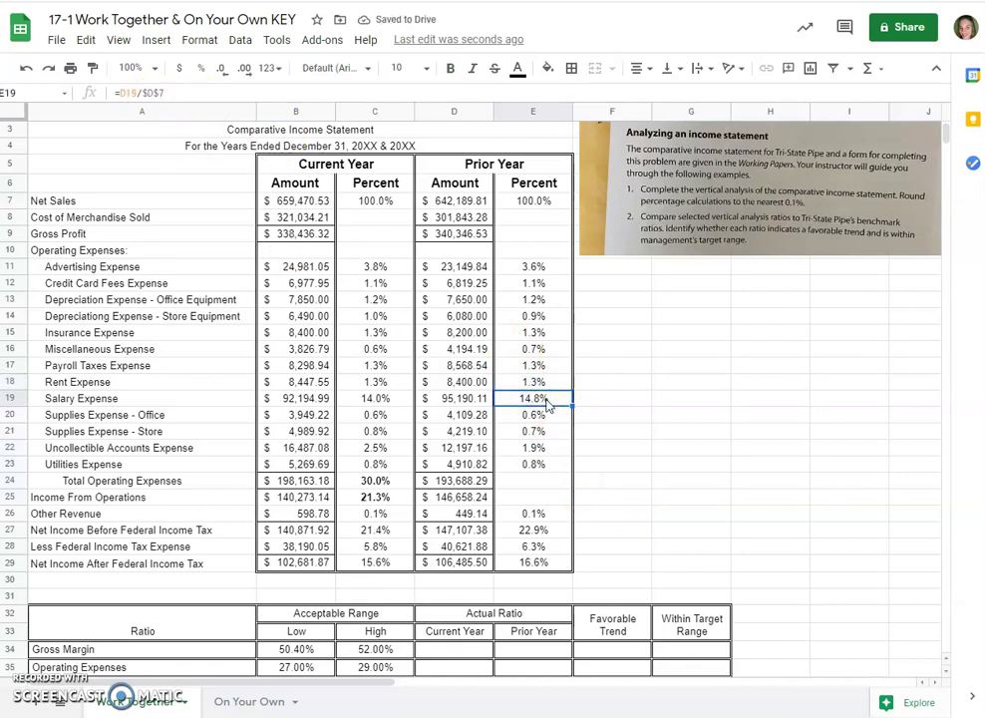
Step: Enter =D24/D7 in E24 so prior-year Total Operating Expenses shows 30.2%
left_click(536, 482)
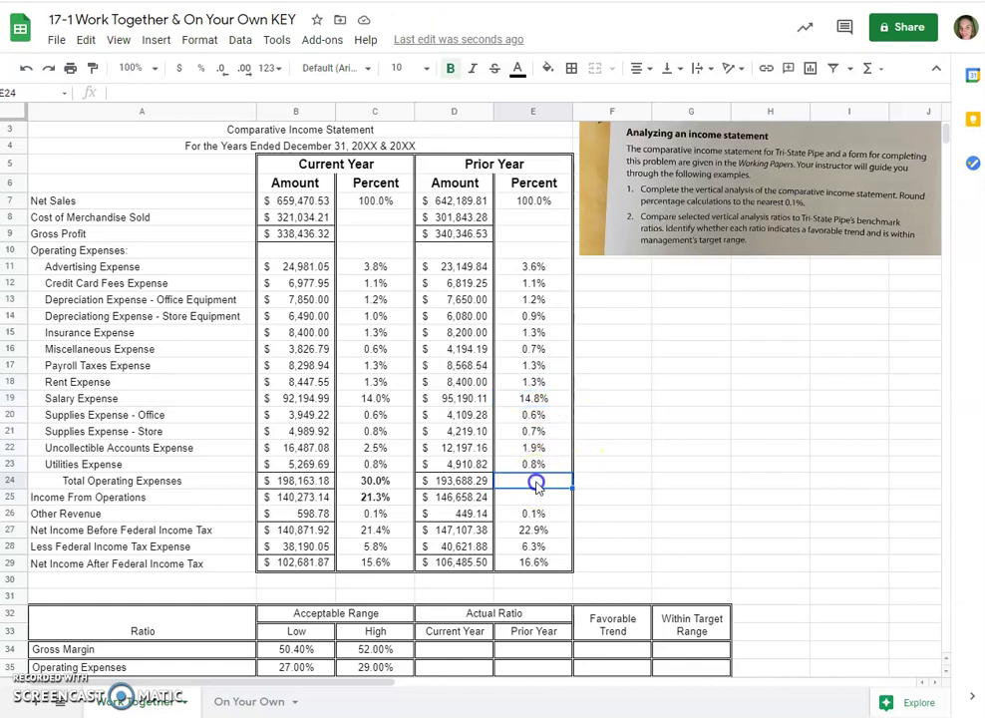
type("=")
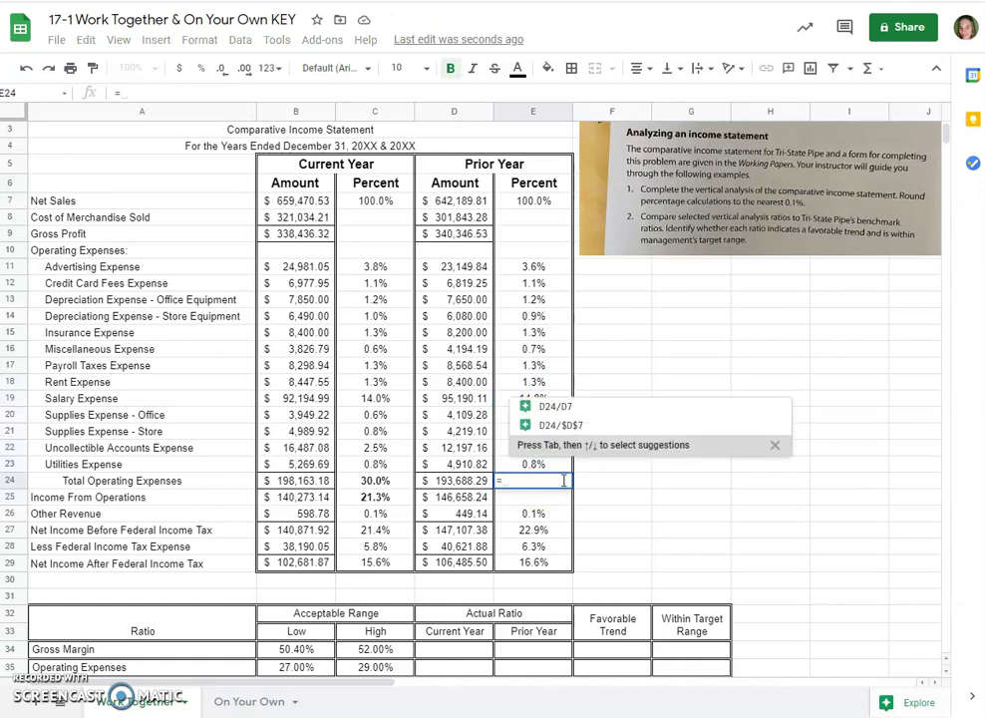
left_click(439, 483)
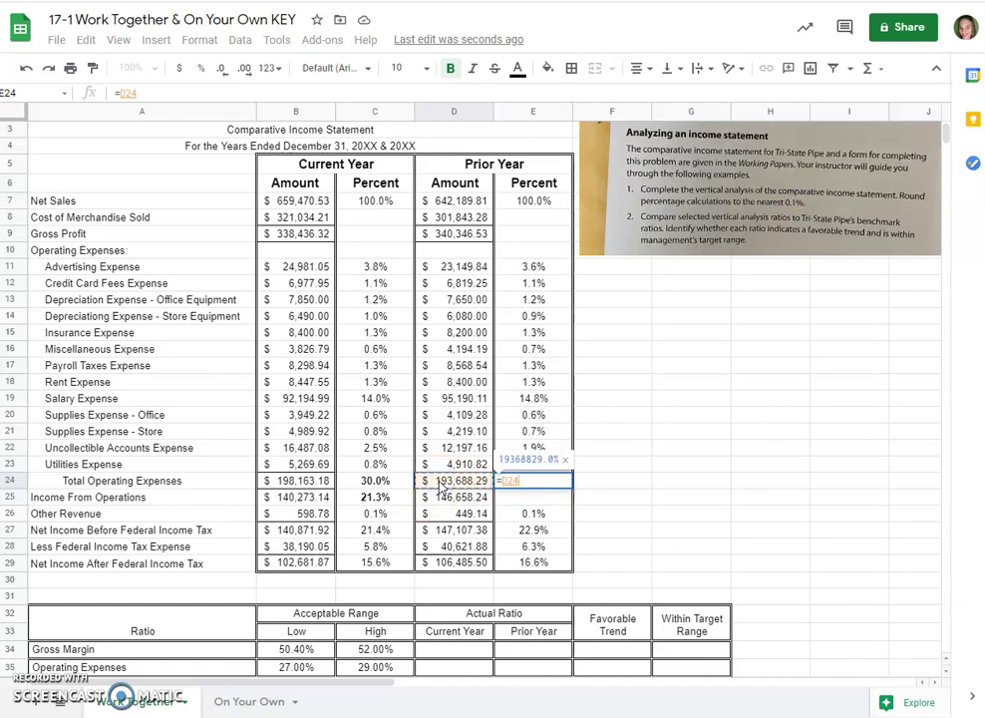
type("/")
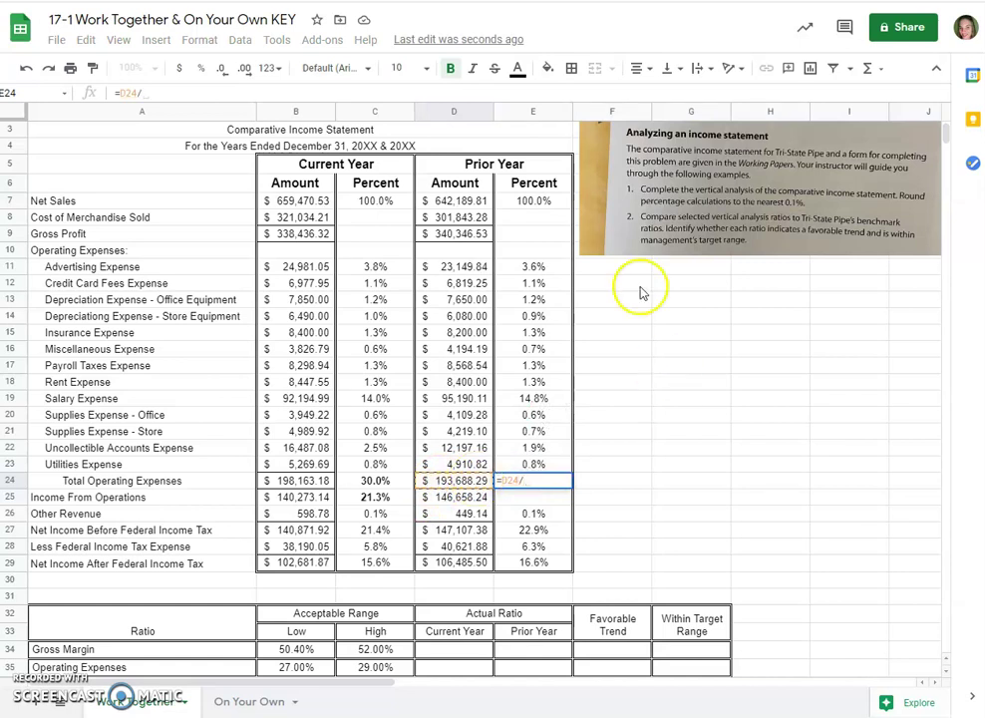
left_click(441, 204)
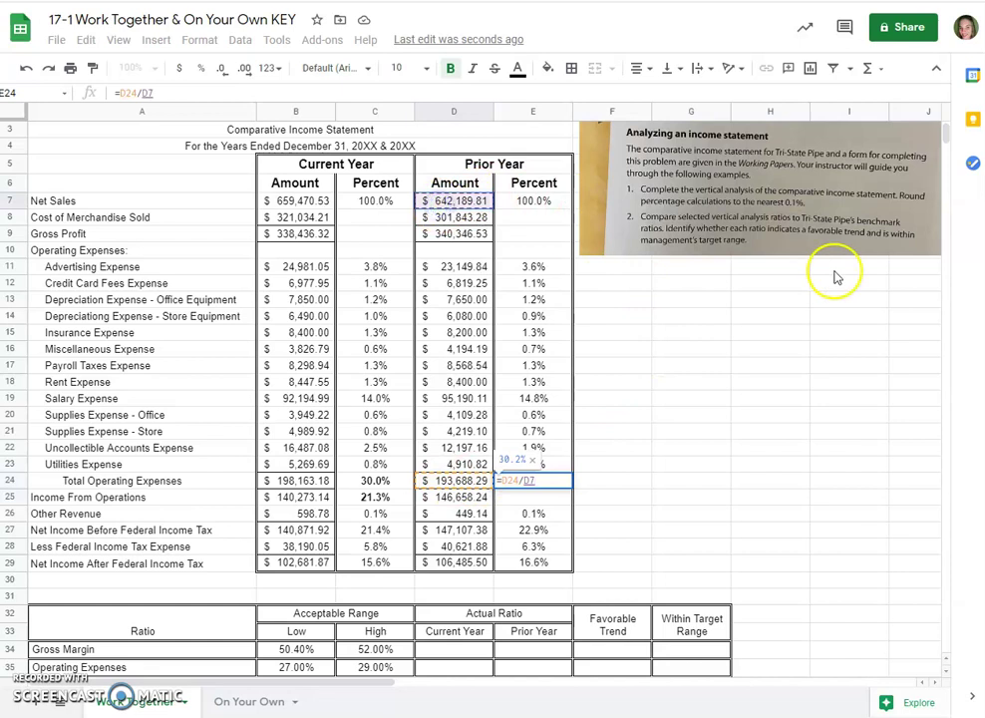
key("Return")
left_click(517, 482)
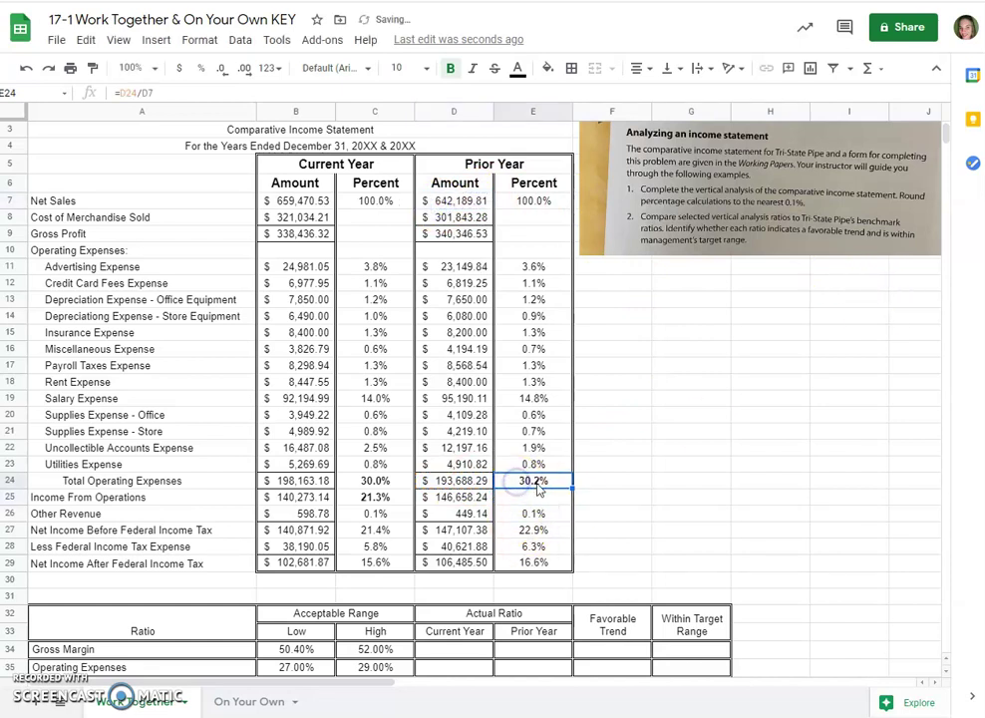
Step: Enter =D25/D7 in E25 so prior-year Income From Operations shows 22.8%
left_click(527, 495)
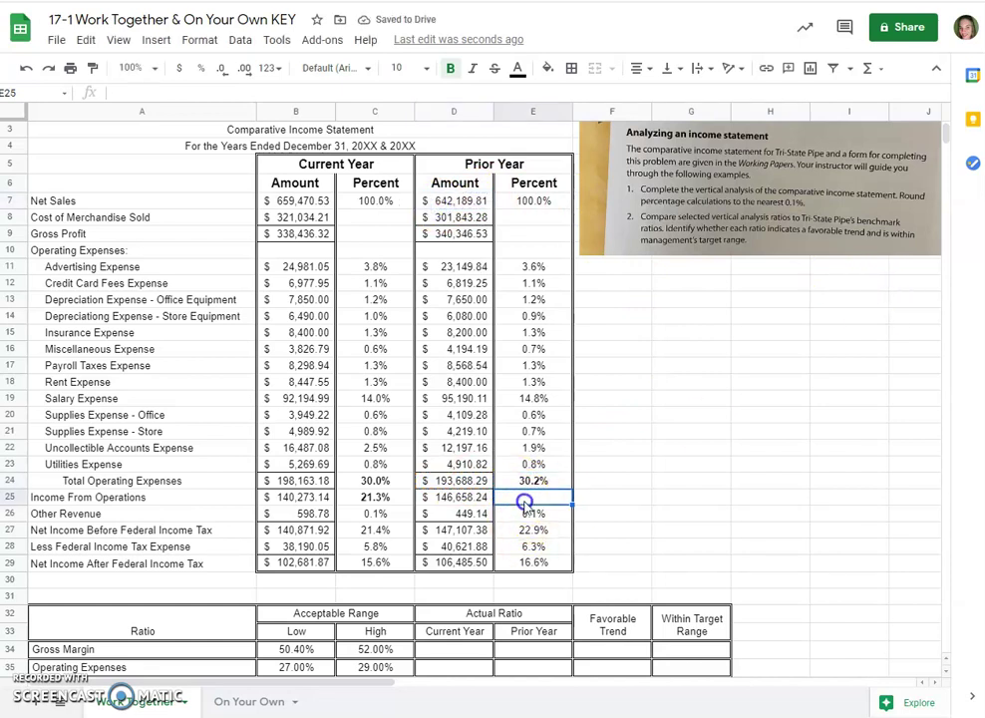
type("=")
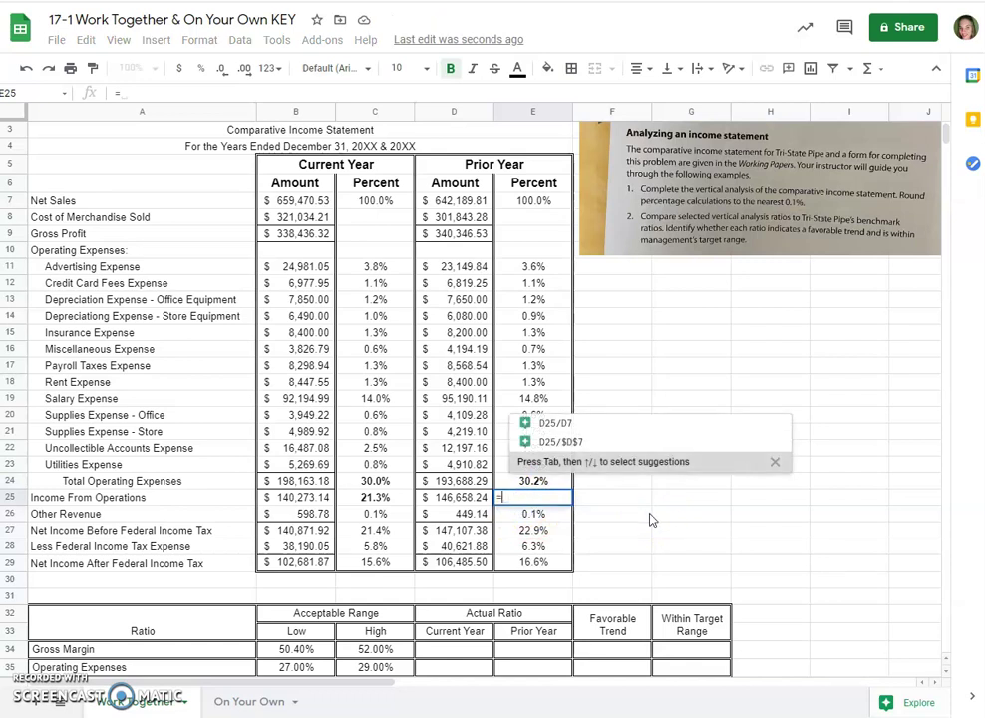
left_click(436, 497)
type("/")
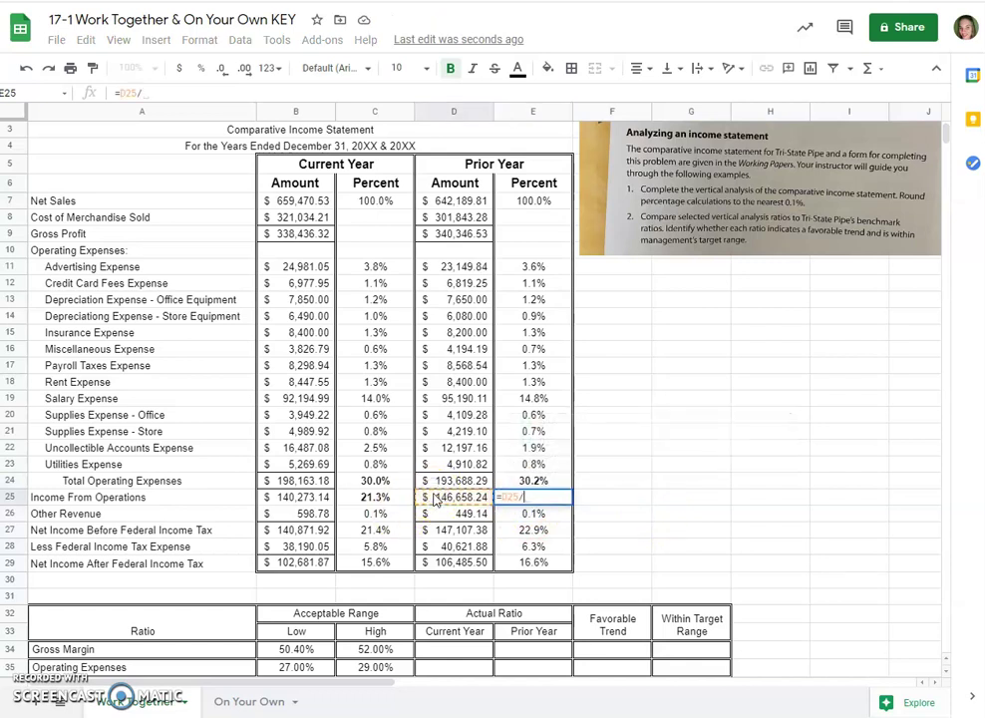
left_click(461, 200)
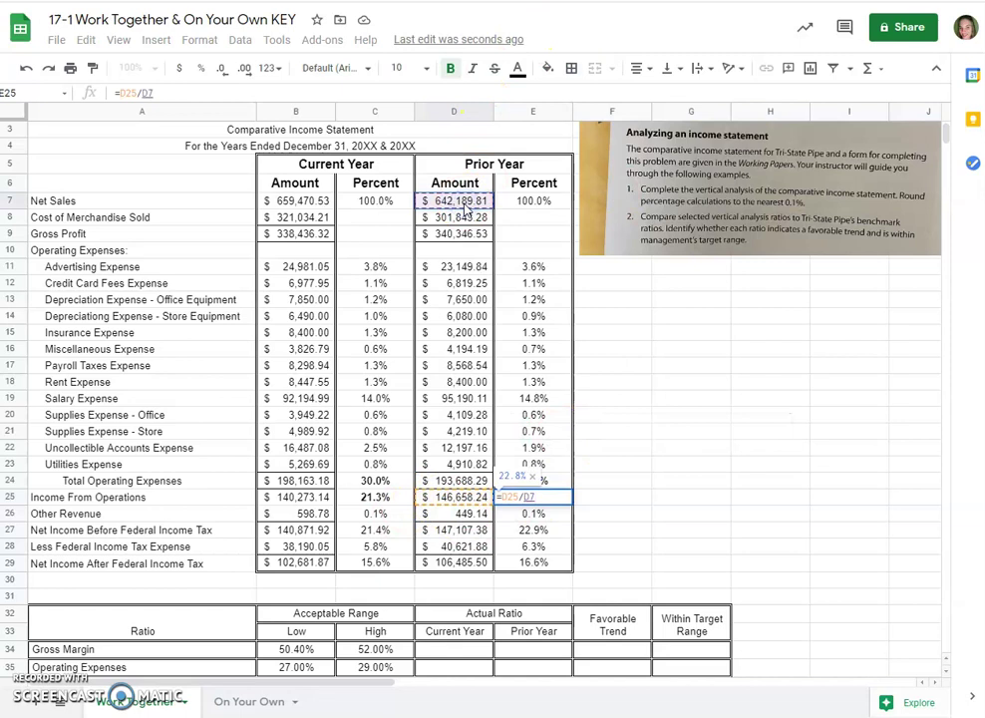
key("Return")
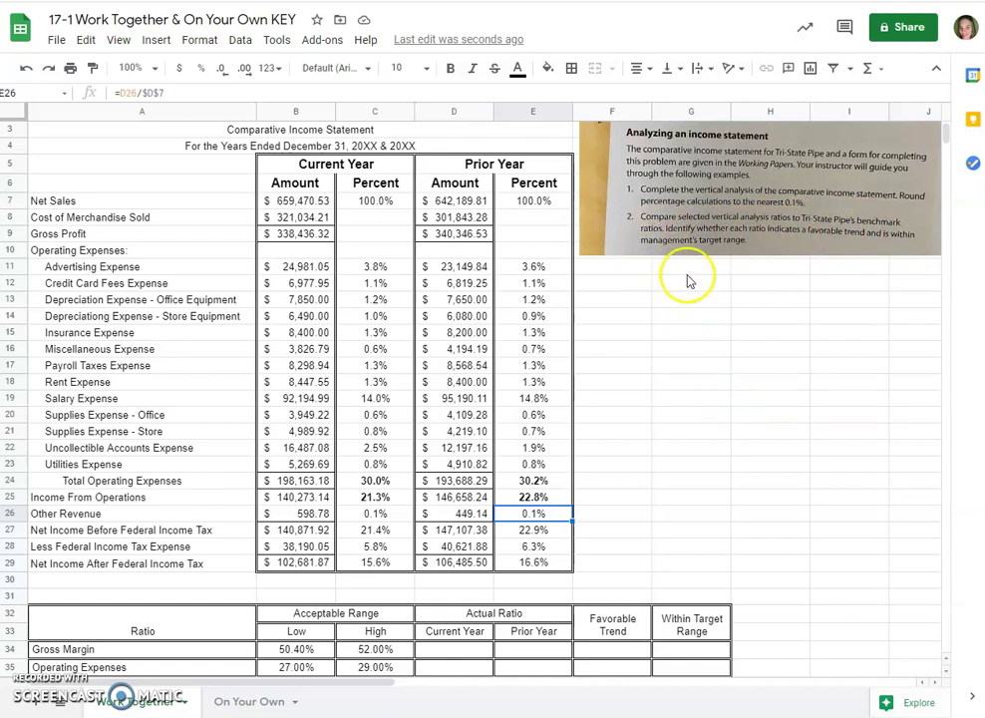
scroll(766, 272, "down", 1)
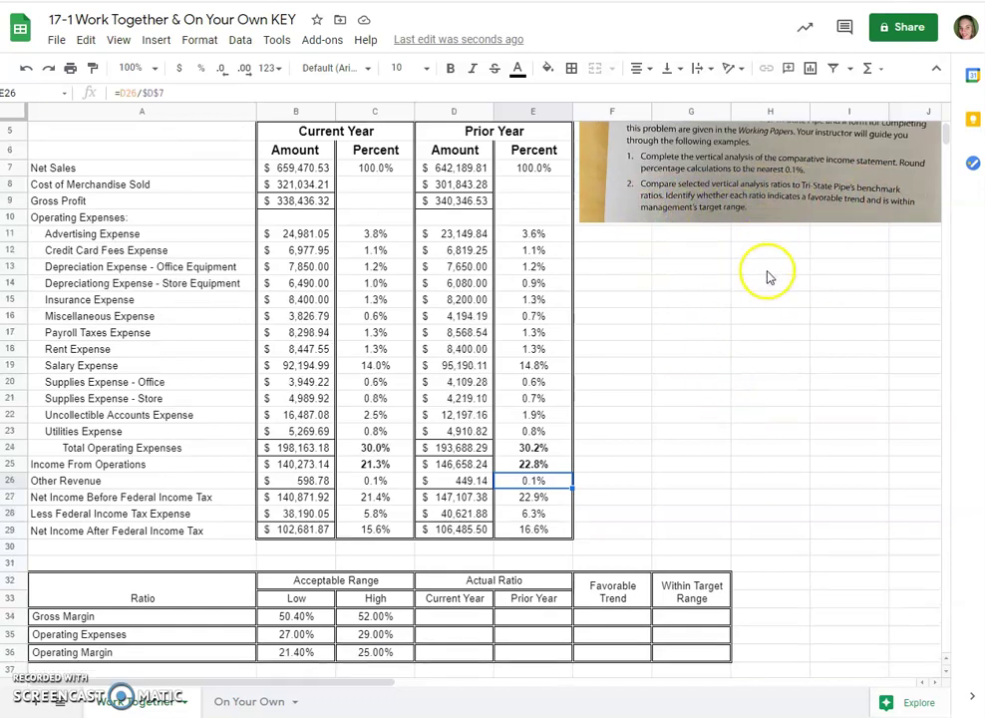
Step: Enter =B8/B7 in C8 and =B9/B7 in C9, giving 48.7% and 51.3%
left_click(369, 186)
type("=")
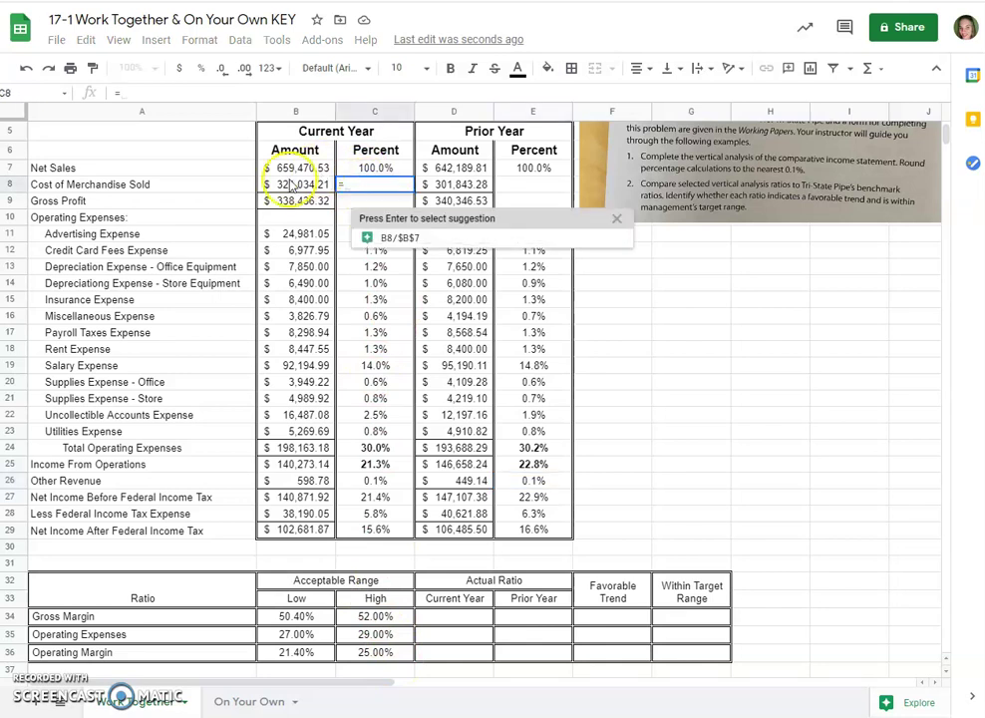
left_click(289, 184)
type("/")
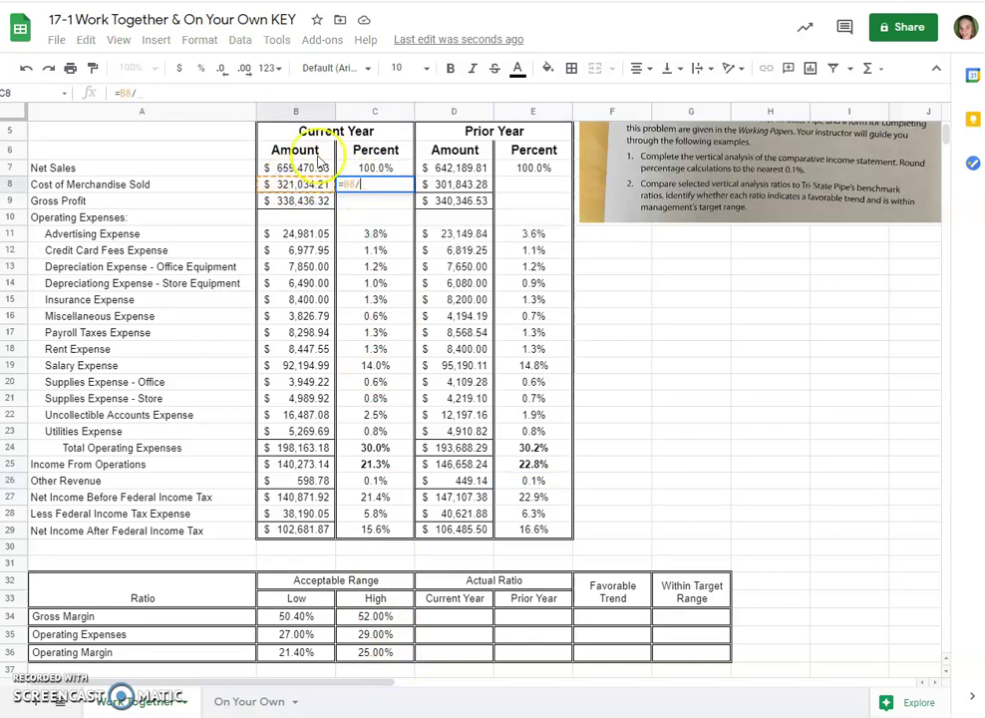
left_click(309, 168)
key("Return")
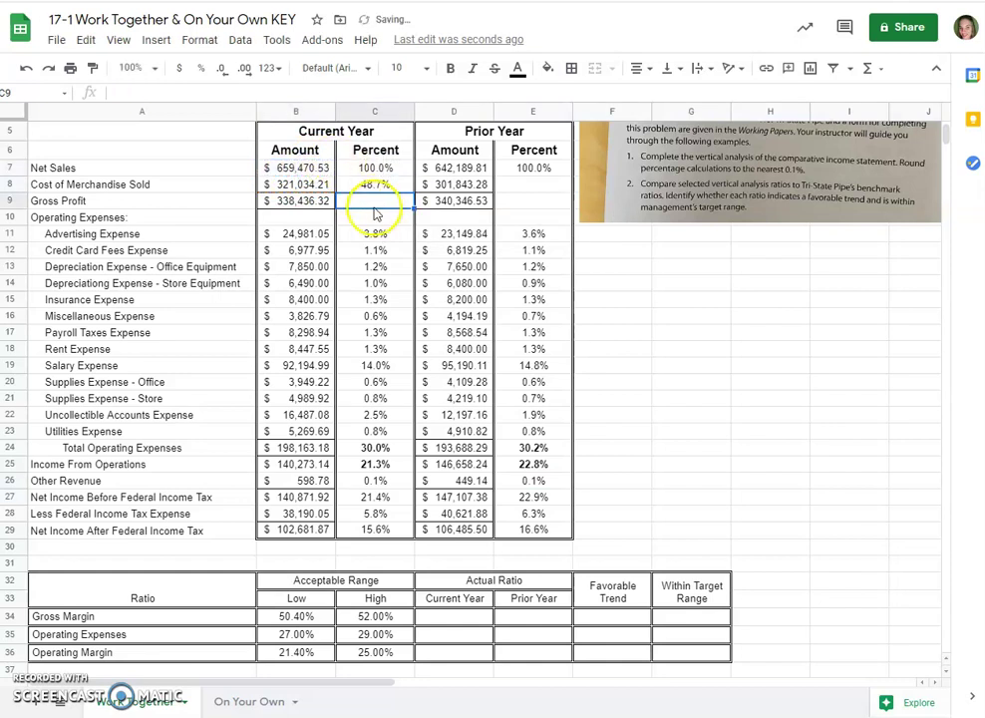
type("=")
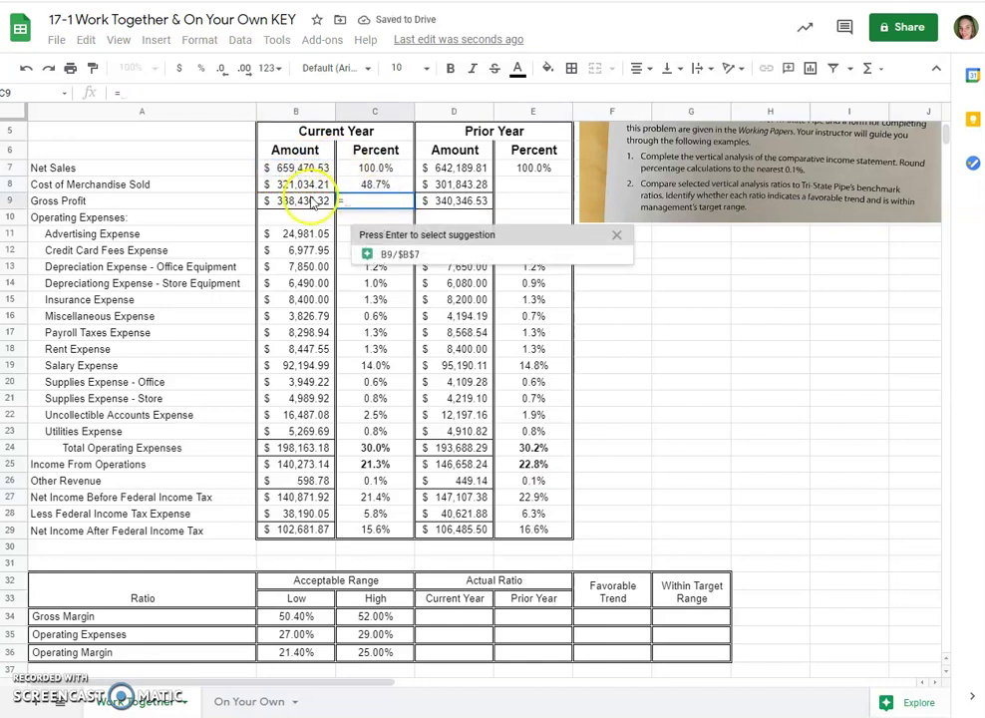
left_click(295, 203)
type("/")
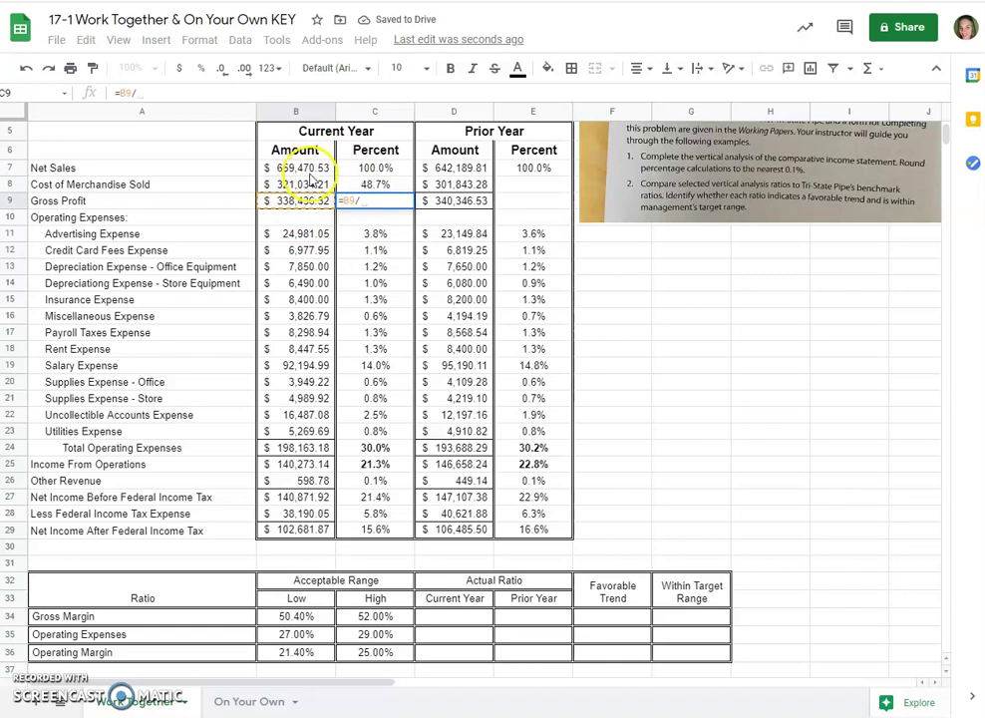
left_click(303, 170)
key("Return")
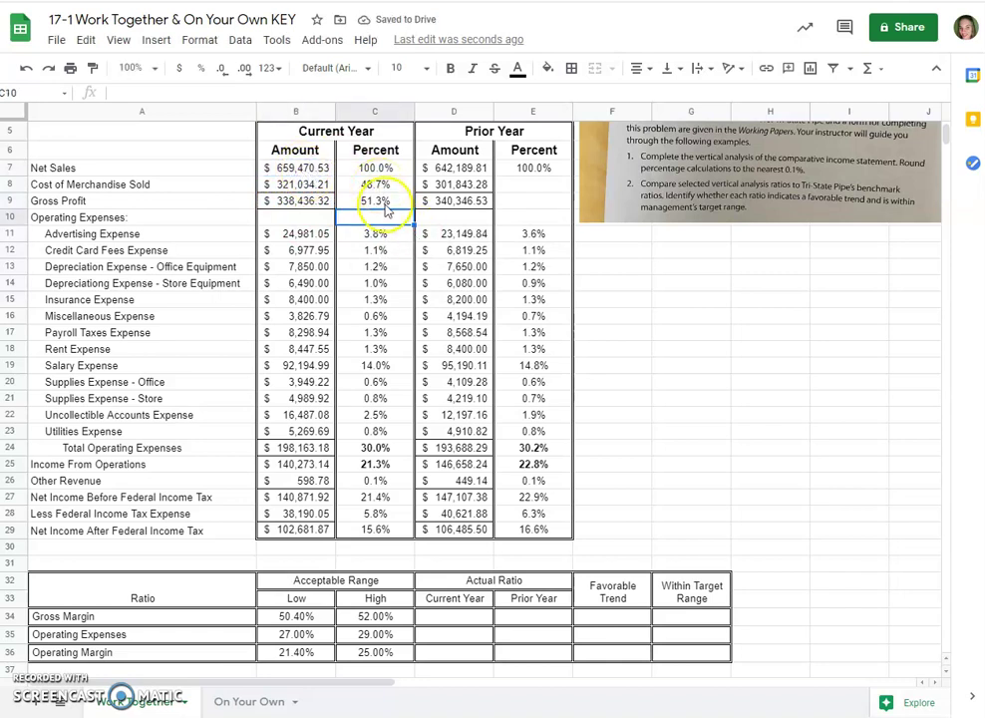
Step: Enter =D8/D7 in E8 and =D9/D7 in E9, giving prior-year 47.0% and 53.0%
left_click(530, 186)
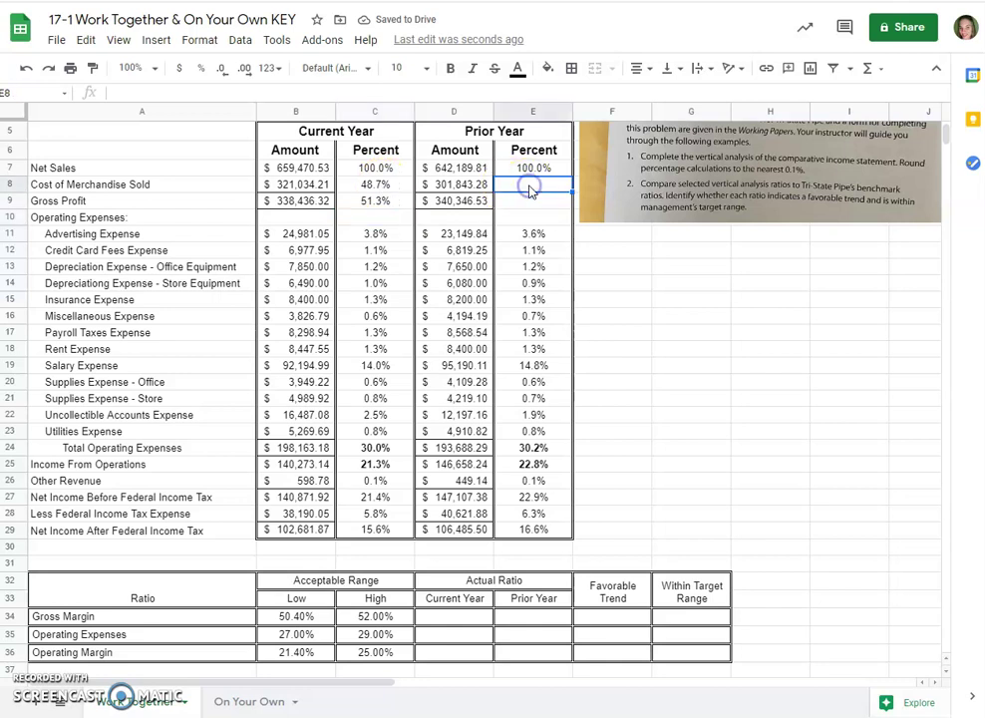
type("=")
left_click(449, 187)
type("/")
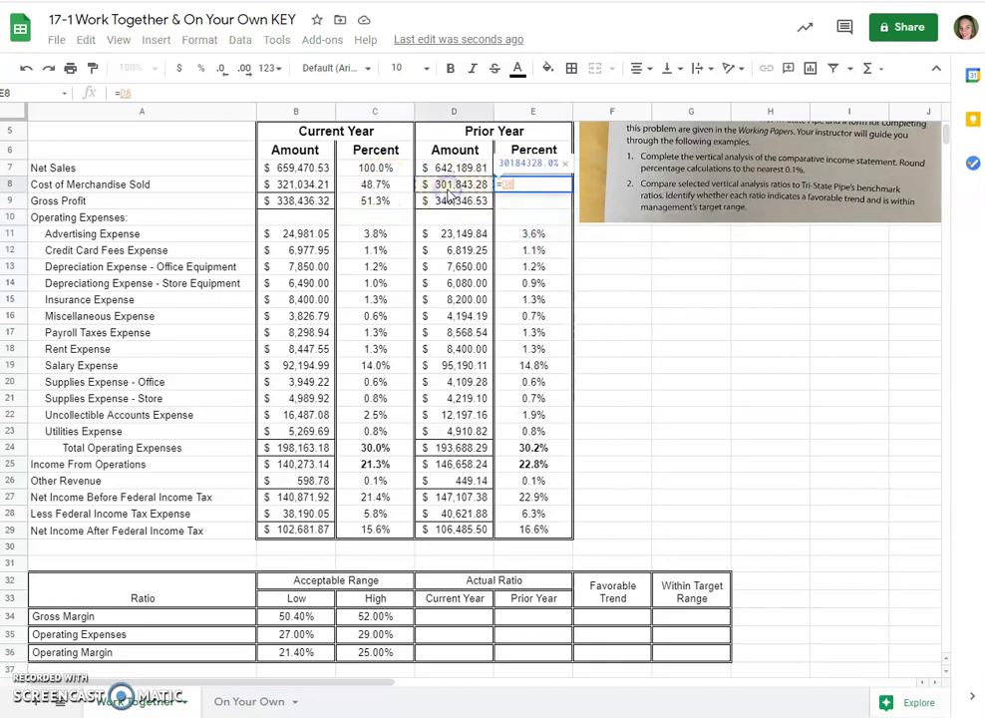
left_click(450, 167)
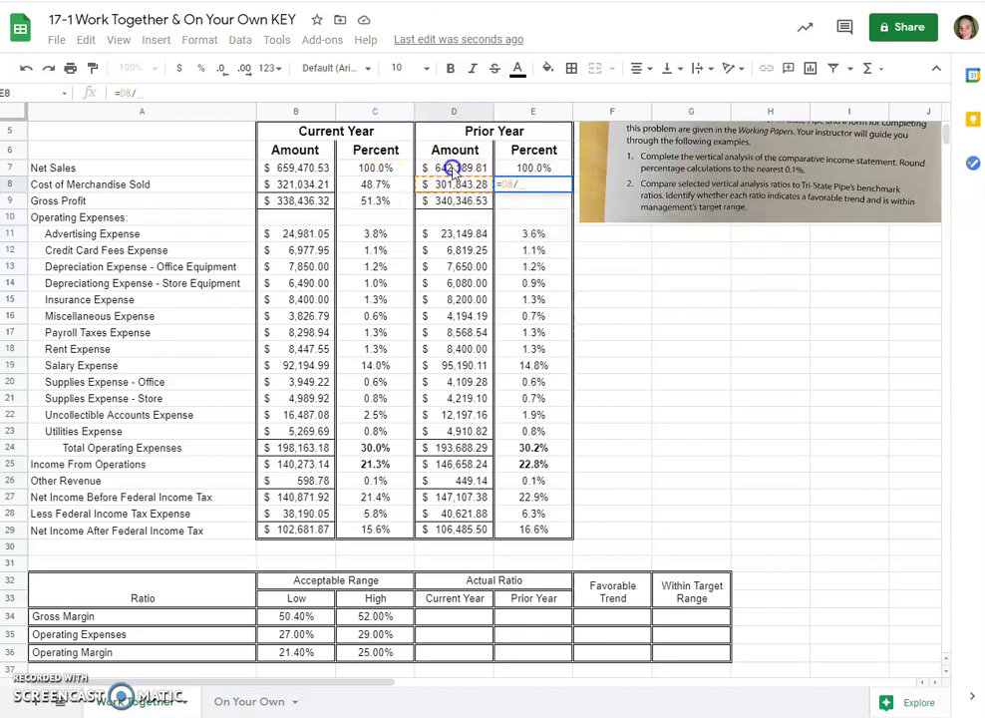
key("Return")
left_click(537, 199)
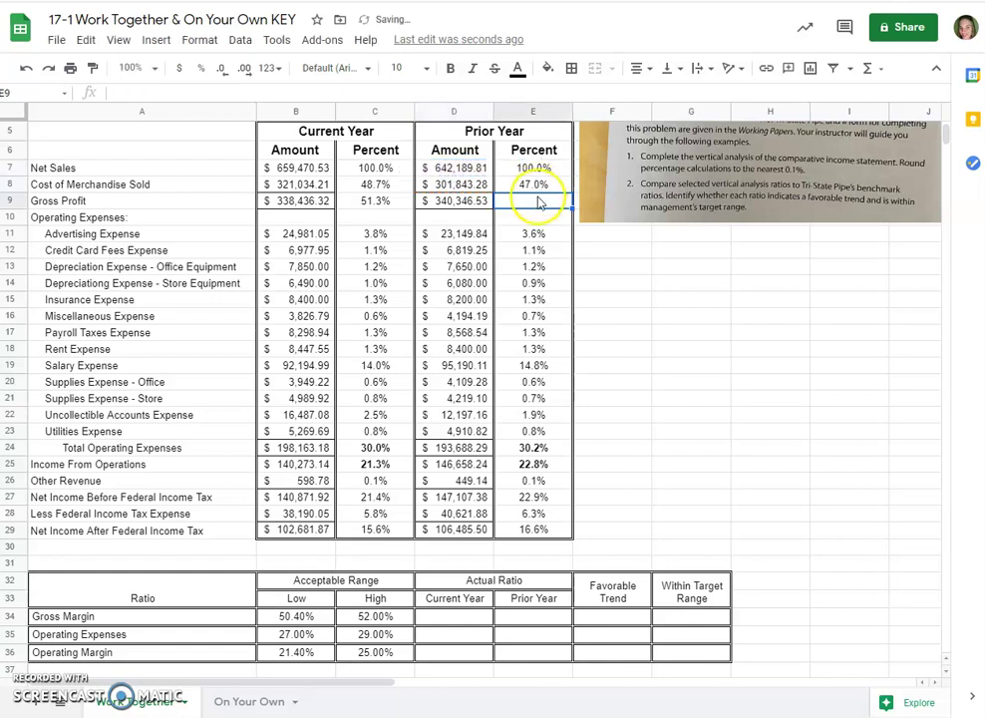
type("=")
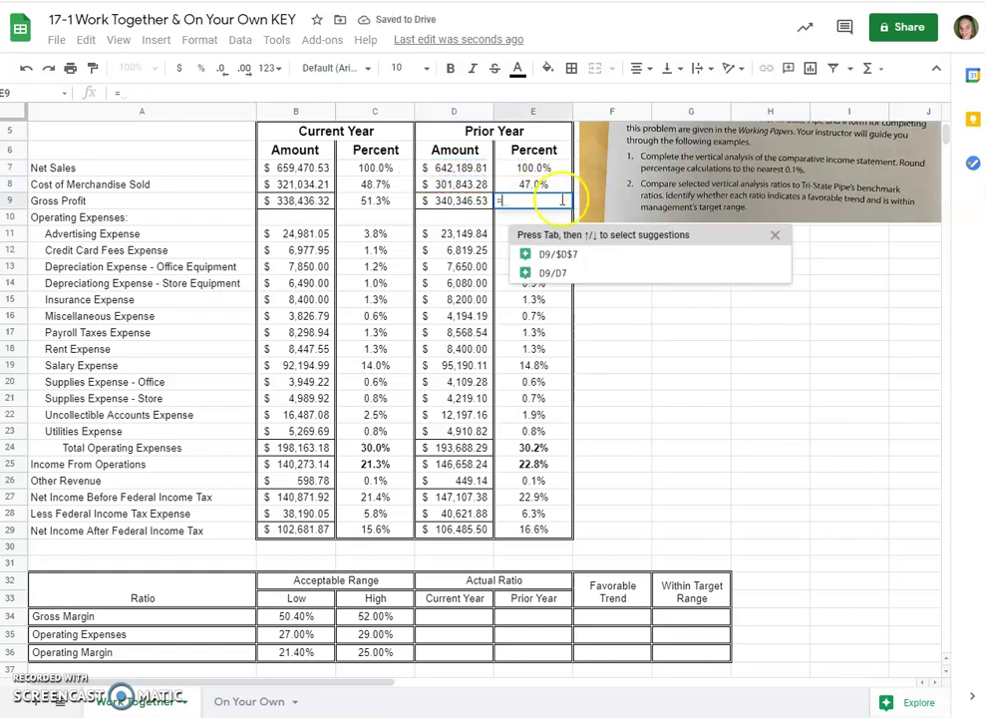
left_click(454, 200)
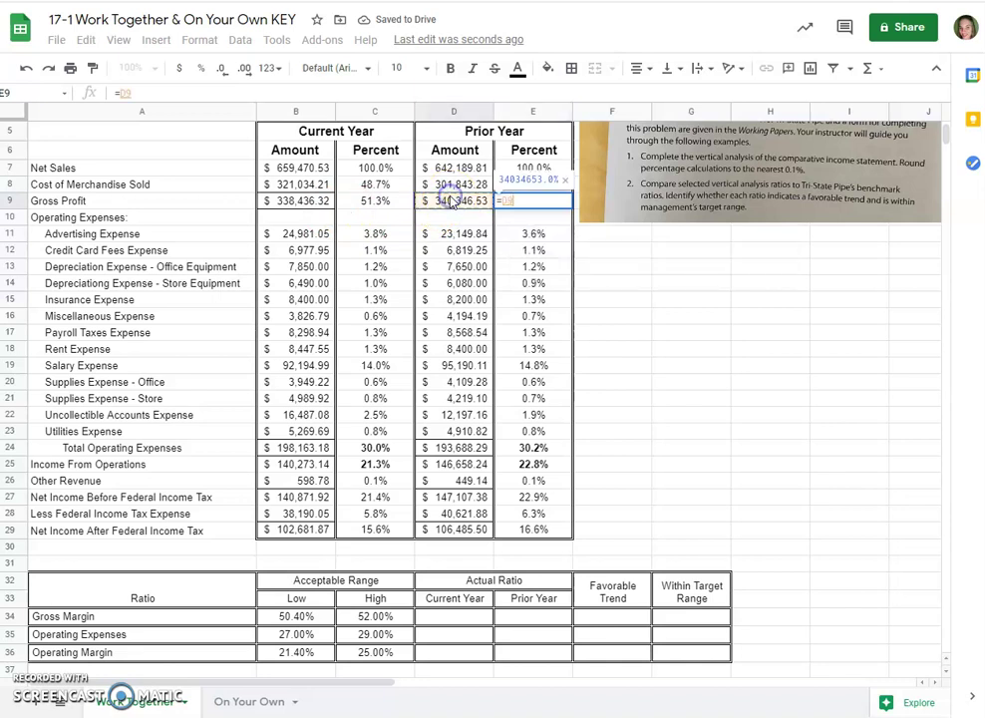
type("/")
left_click(465, 170)
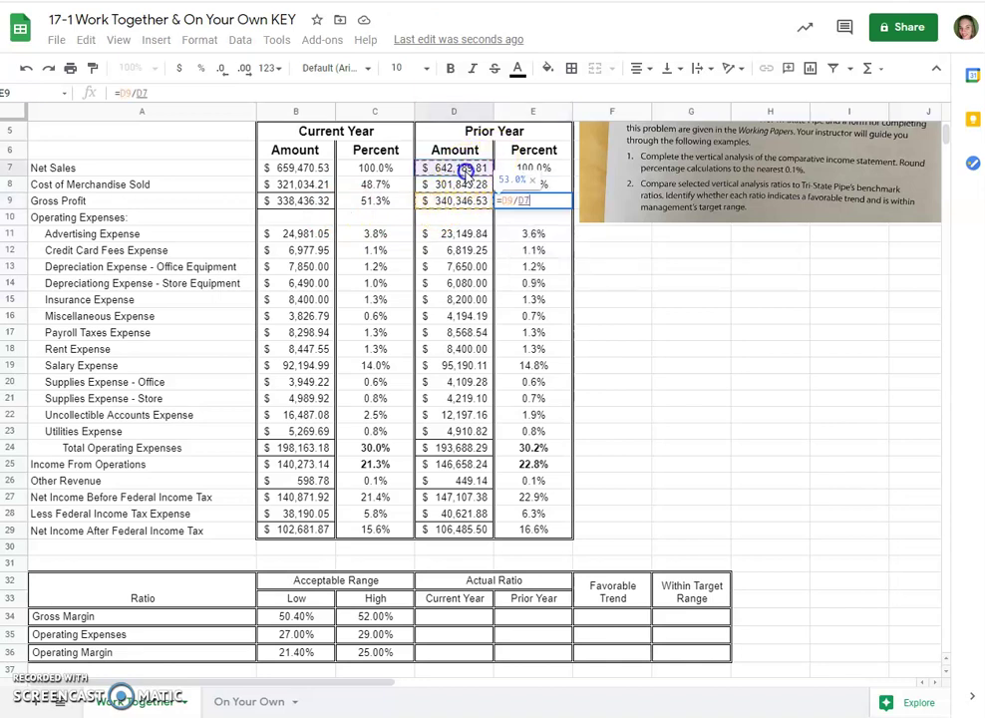
key("Return")
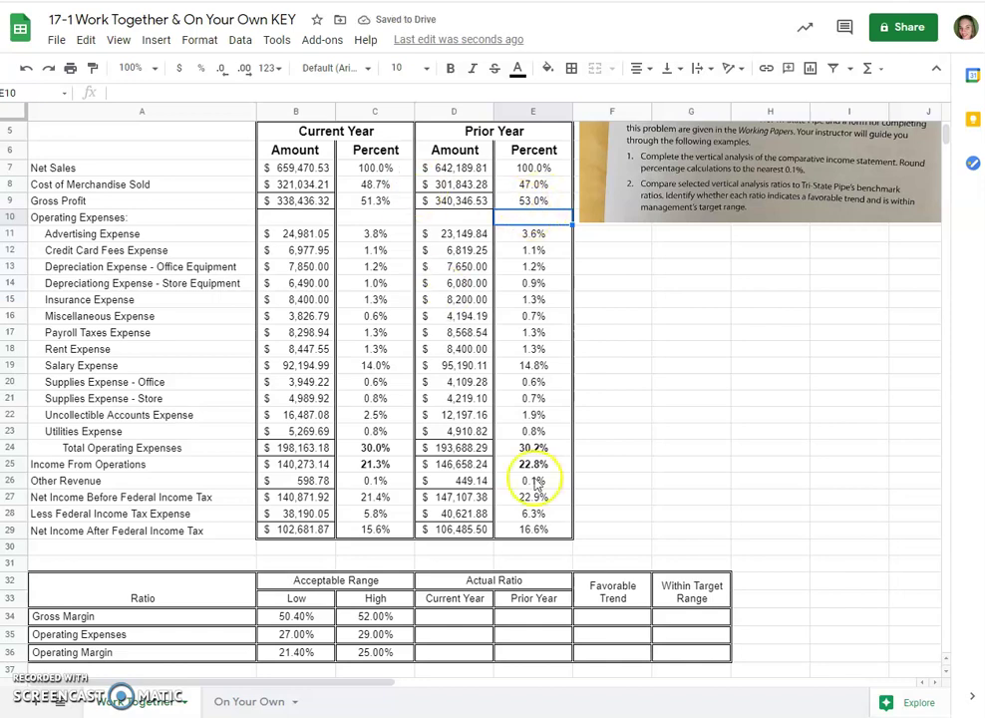
Step: Link the Gross Margin ratios to C9 and E9 (51.3%, 53.0%), declining the autofill suggestions
left_click(436, 619)
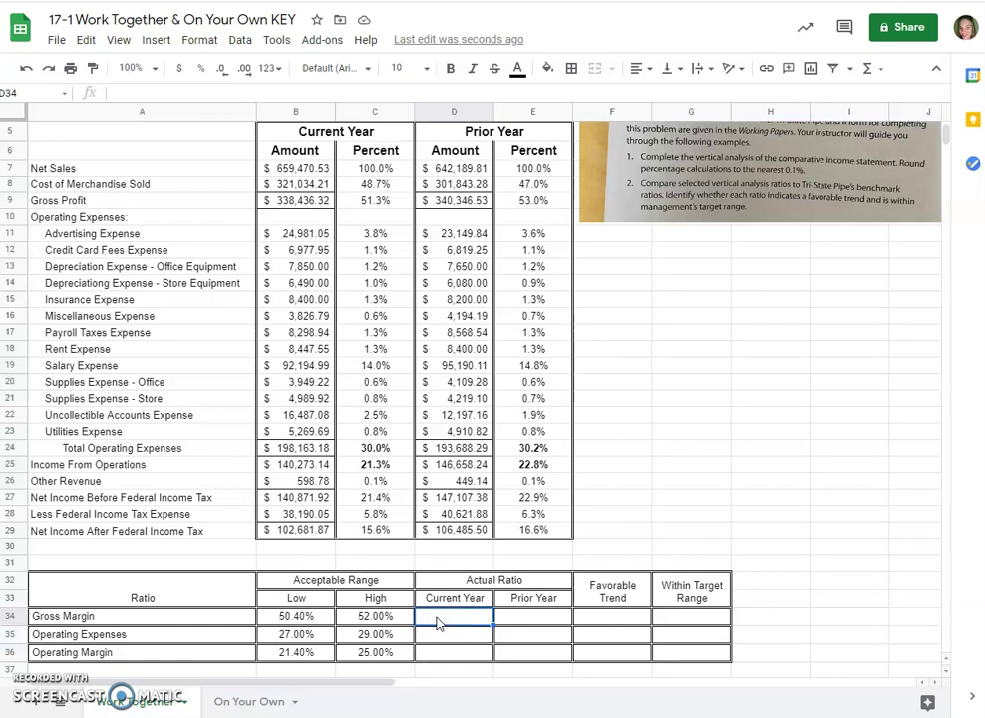
type("=")
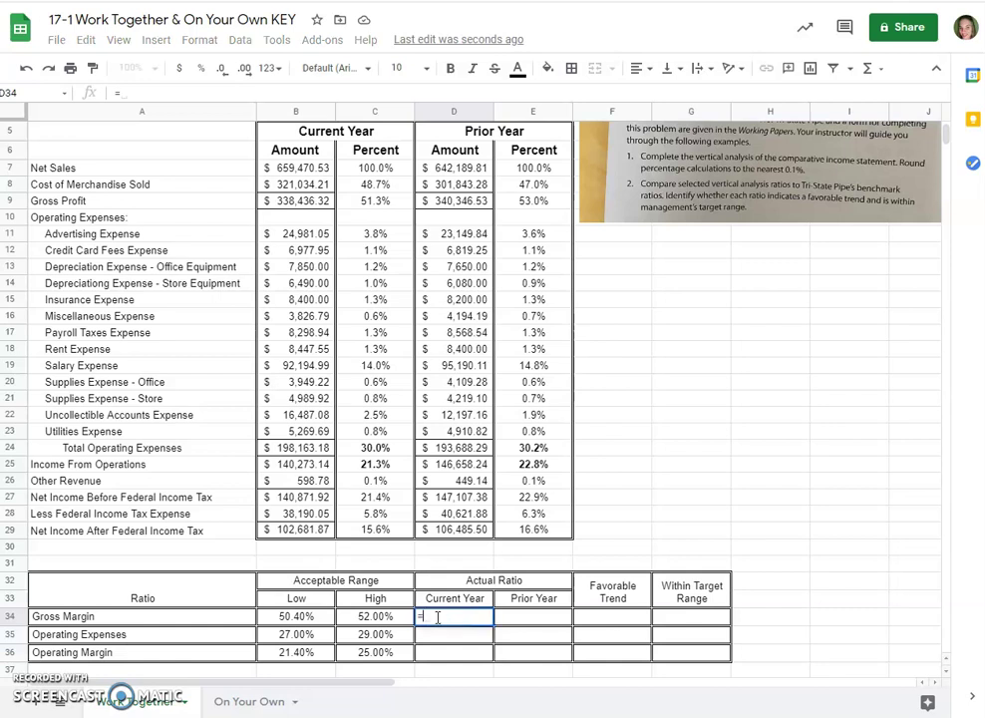
left_click(363, 205)
key("Return")
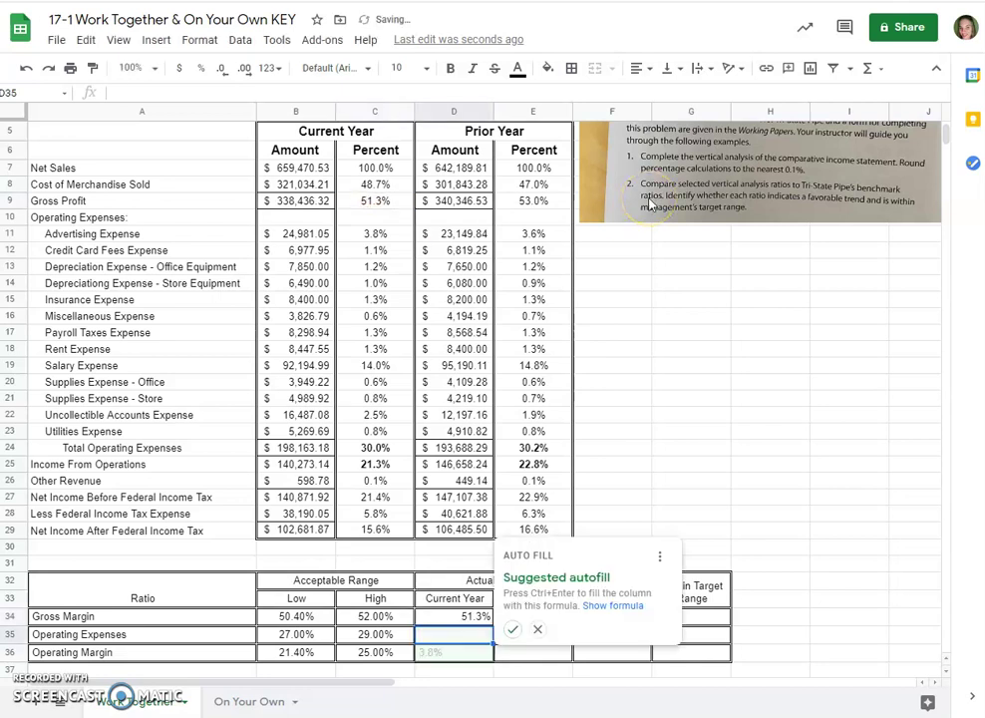
left_click(538, 630)
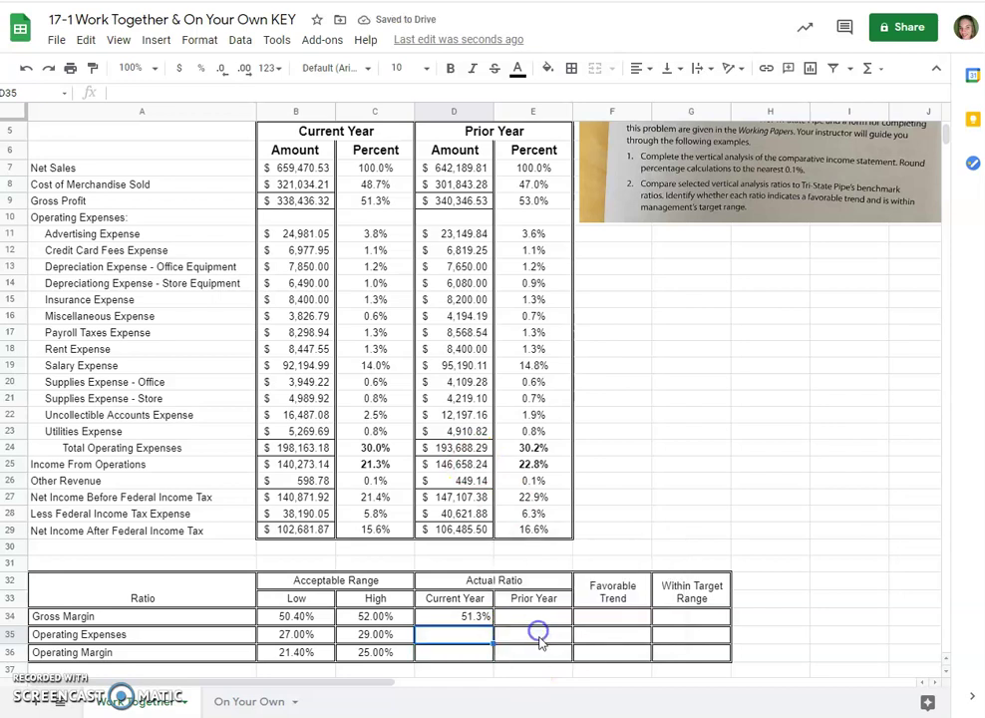
left_click(434, 640)
left_click(526, 617)
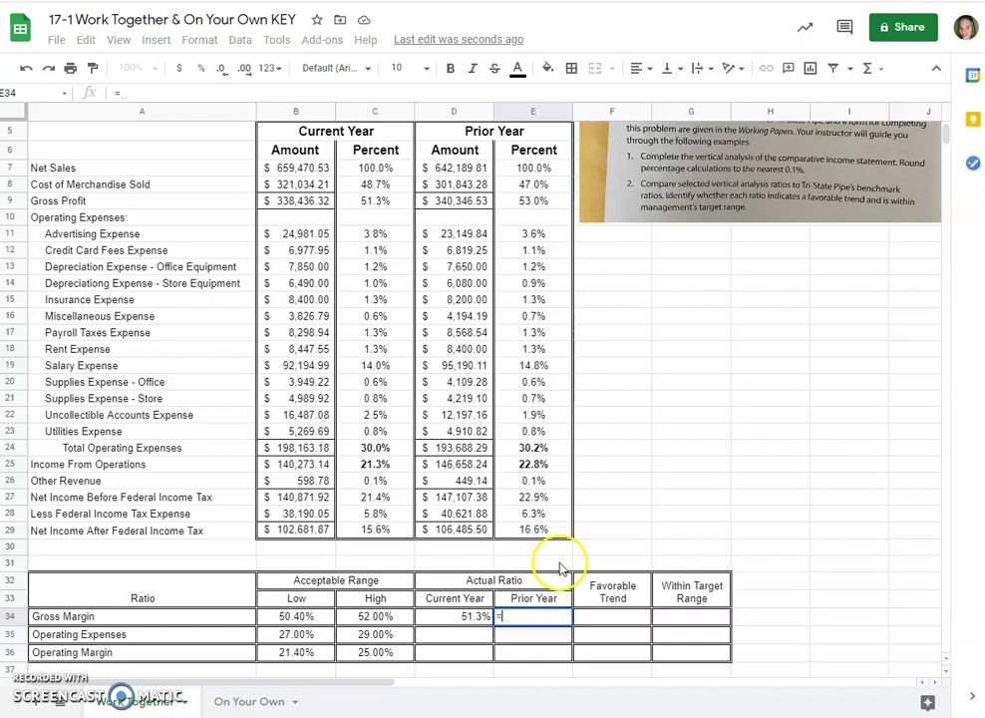
left_click(526, 205)
key("Return")
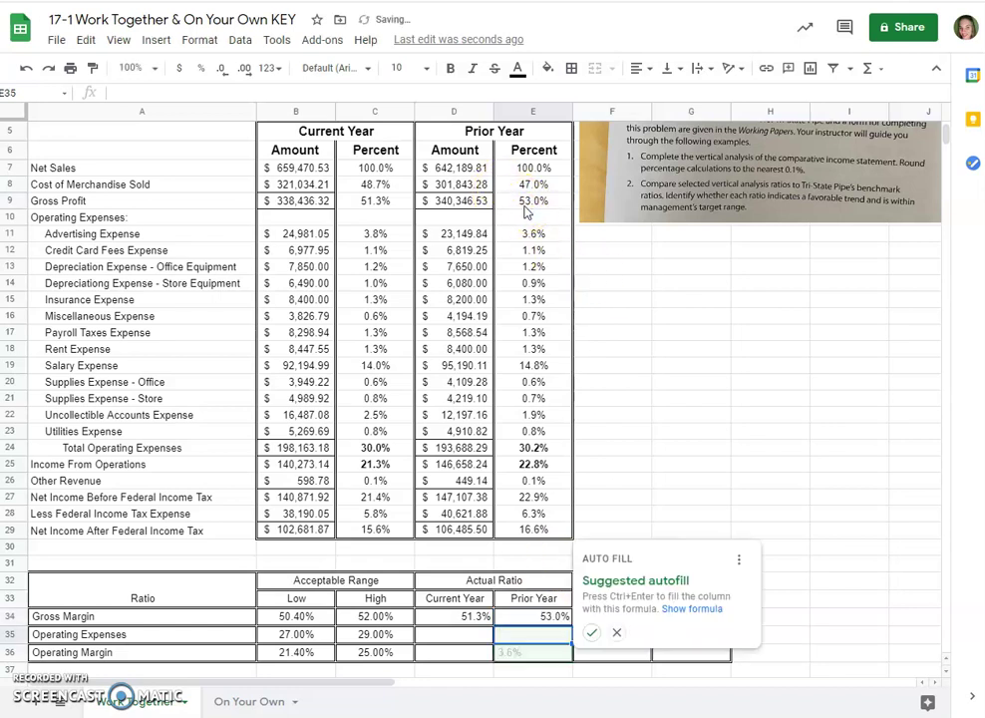
left_click(618, 634)
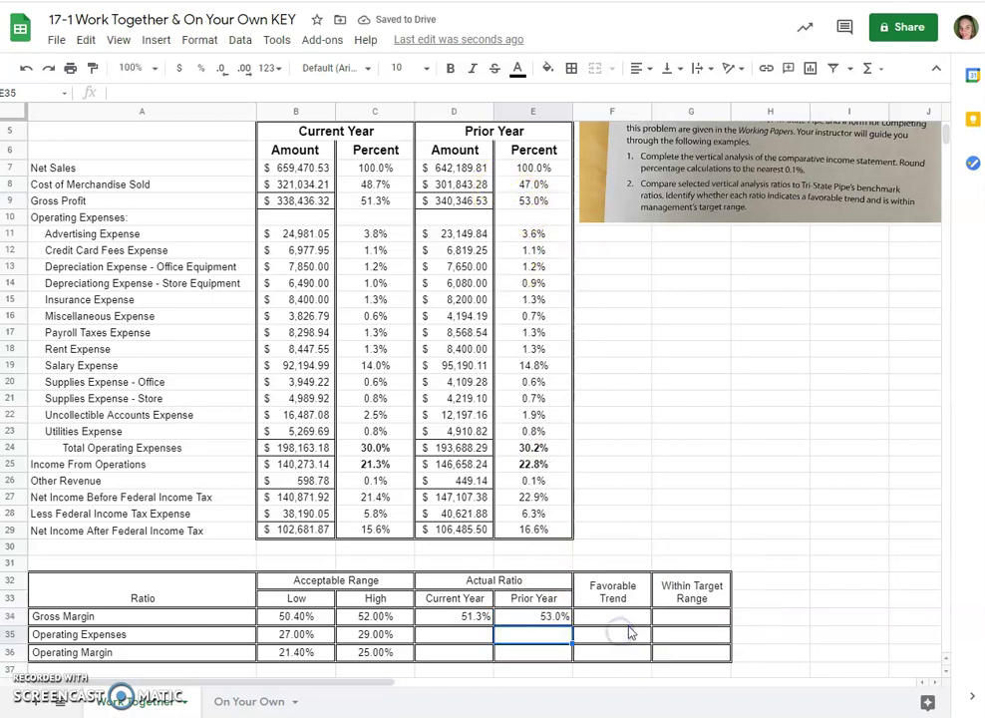
left_click(669, 499)
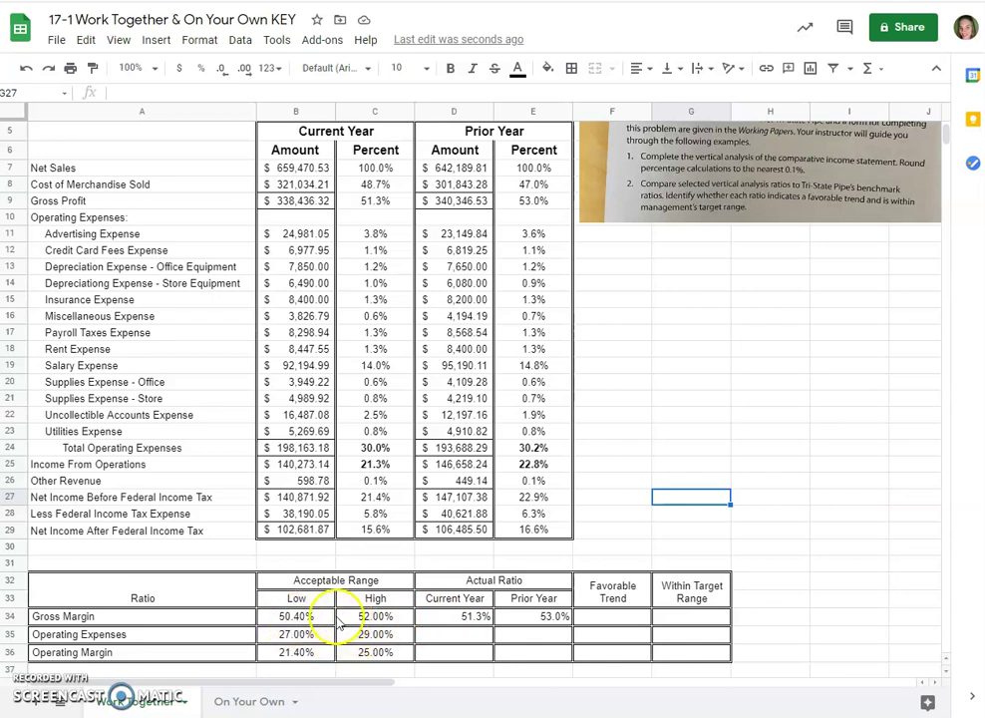
Step: Mark Gross Margin Yes for favorable trend and Yes for within target range
left_click(589, 618)
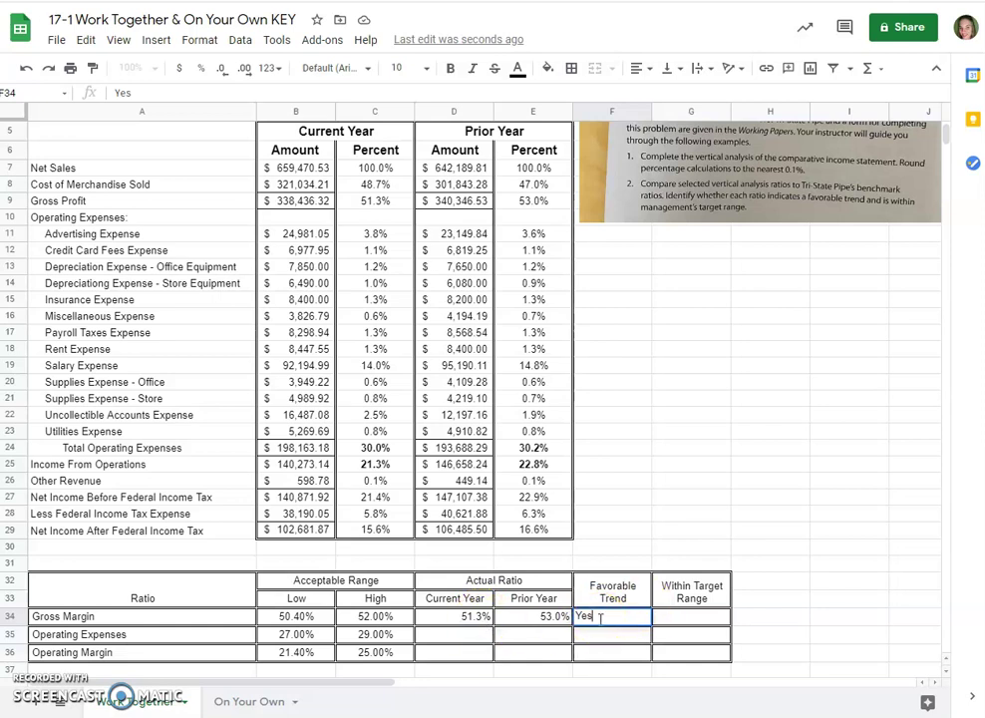
left_click(693, 620)
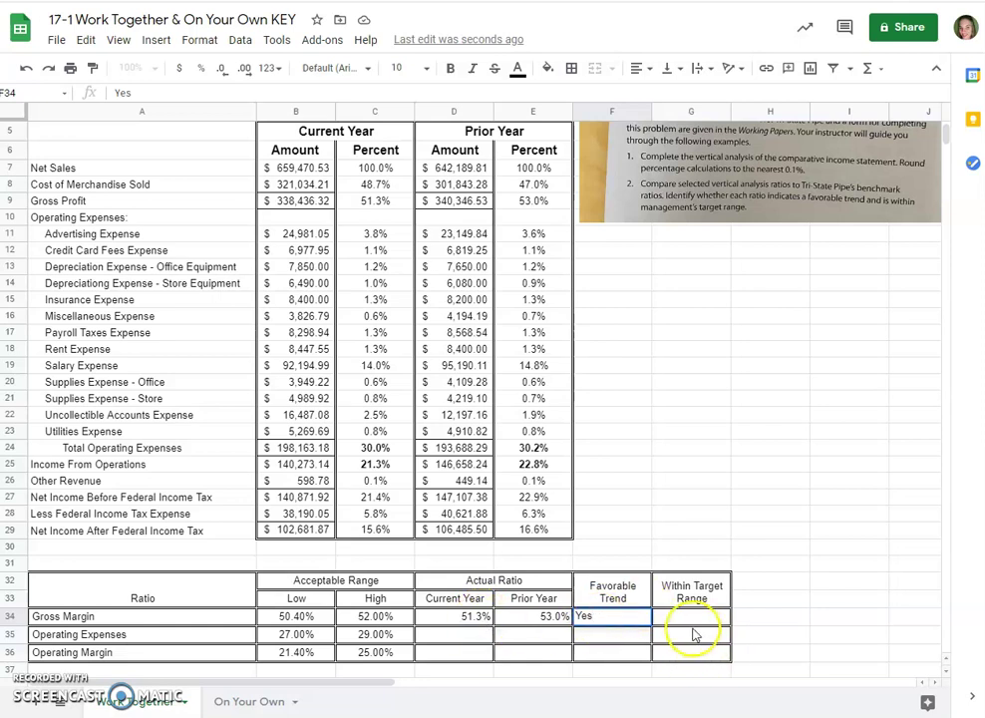
type("Yes")
left_click(808, 662)
left_click(457, 640)
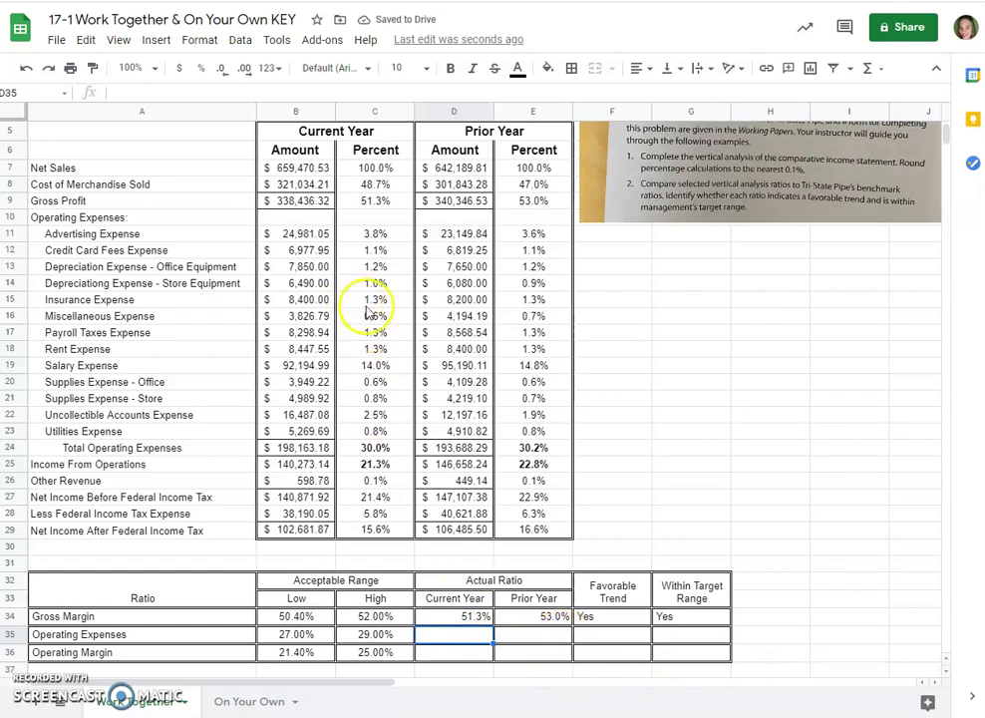
Step: Enter =C24 in D35 and =E24 in E35, showing Operating Expenses ratios of 30.0% and 30.2%
type("=")
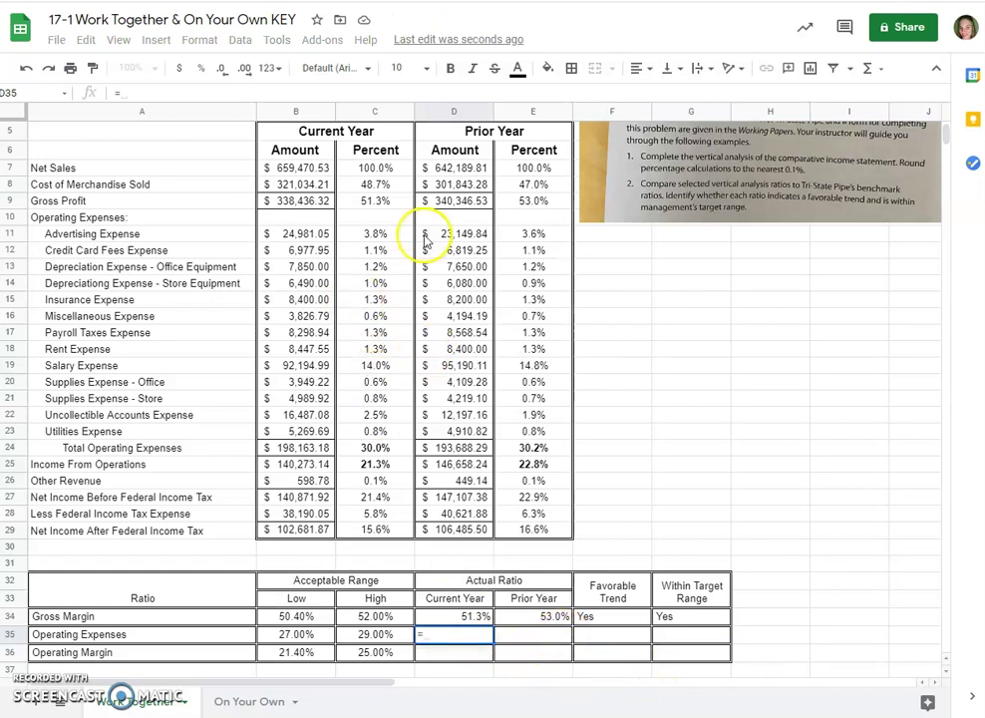
left_click(380, 451)
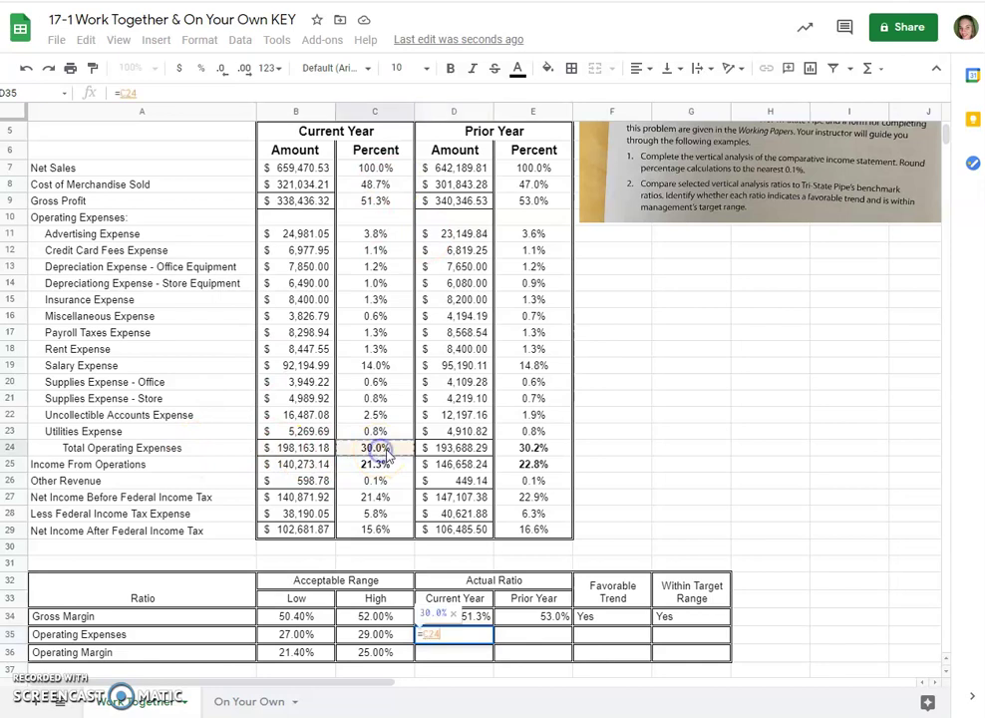
key("Return")
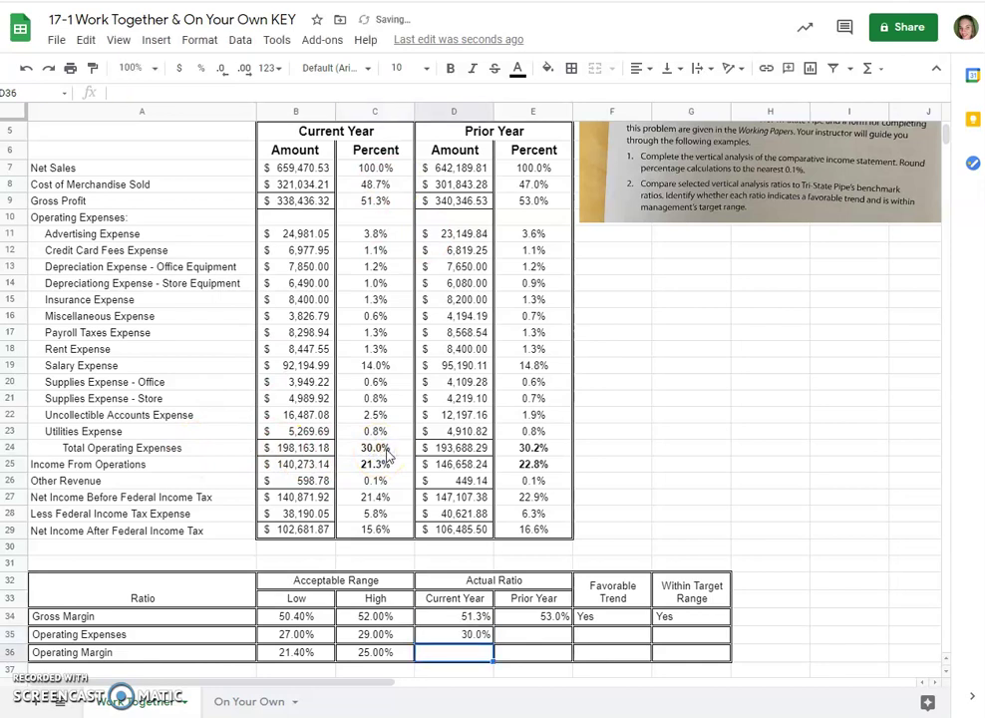
left_click(519, 638)
type("=")
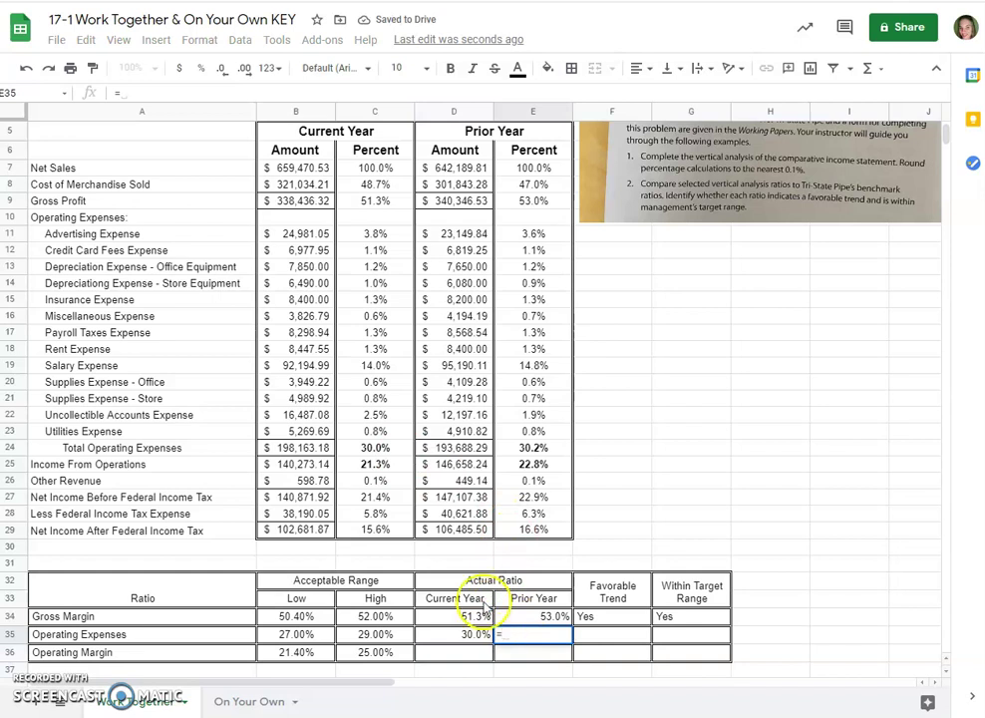
left_click(536, 448)
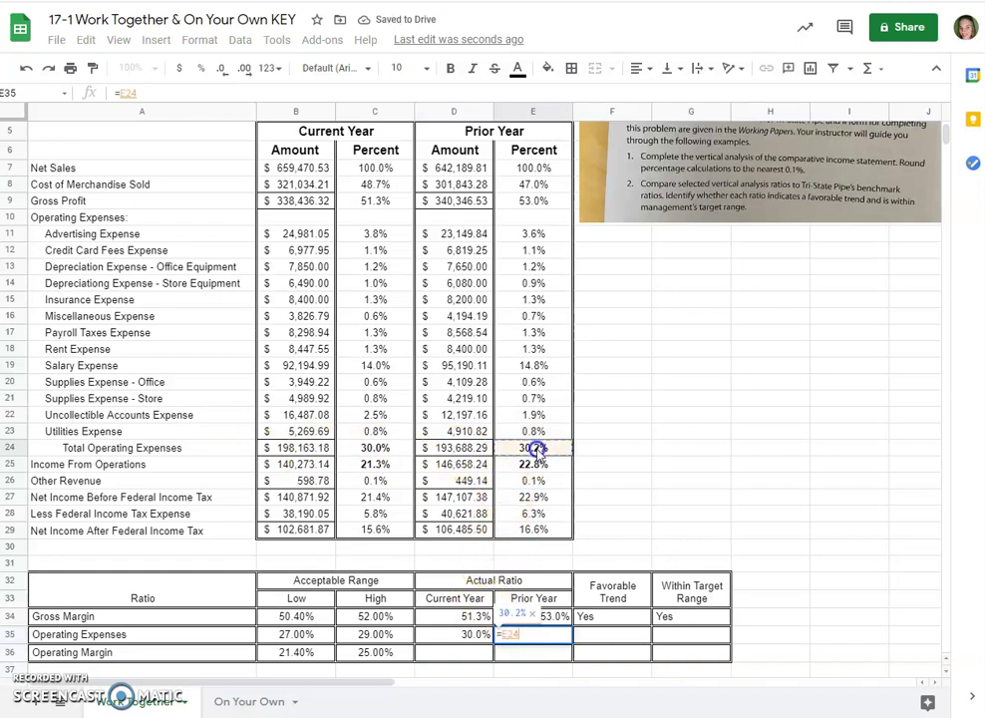
key("Return")
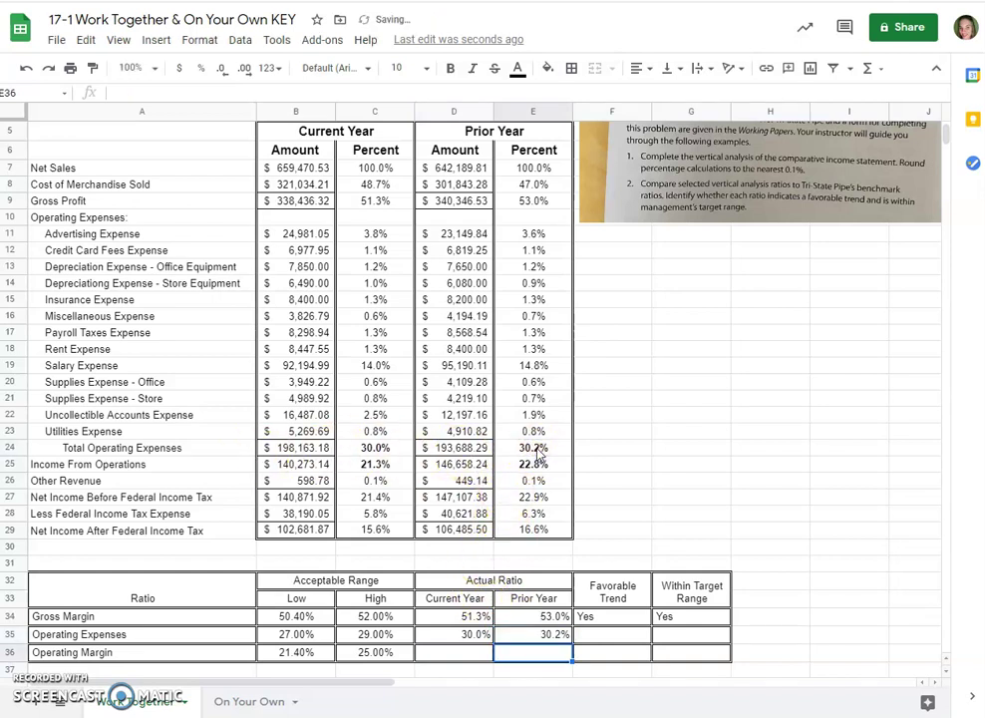
Step: Mark Operating Expenses Yes for favorable trend and No for within range
left_click(617, 636)
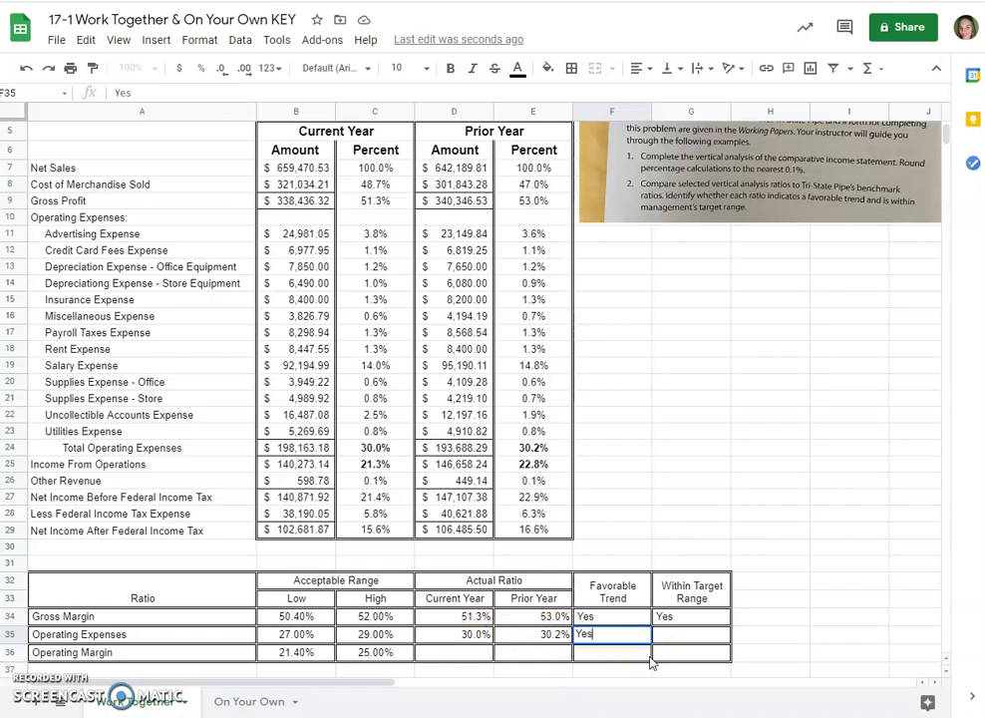
key("Tab")
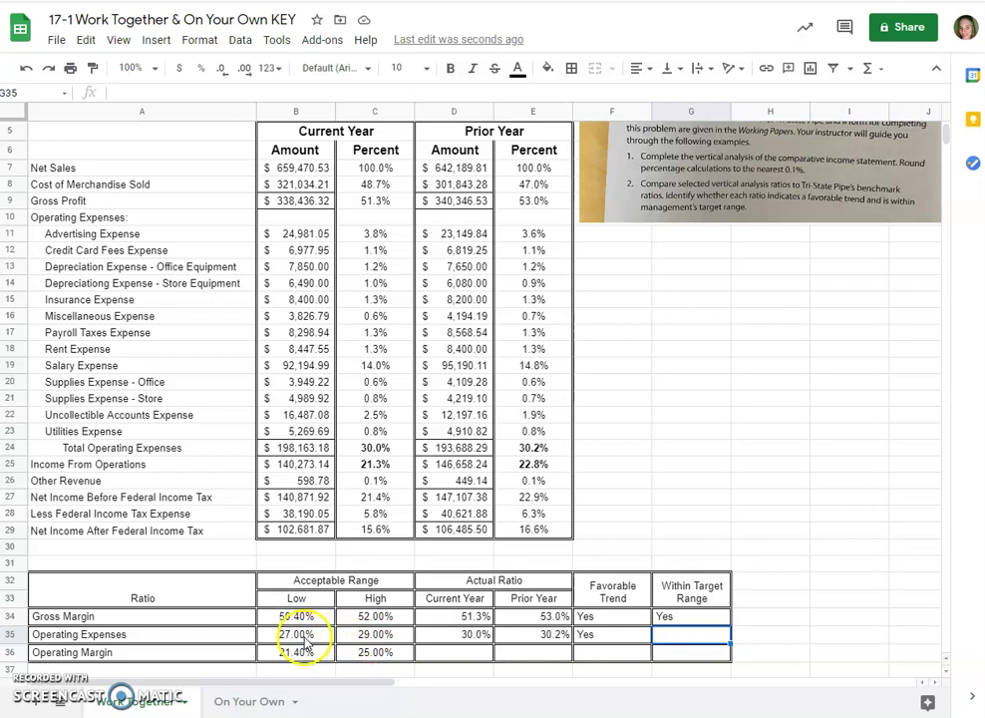
left_click(695, 636)
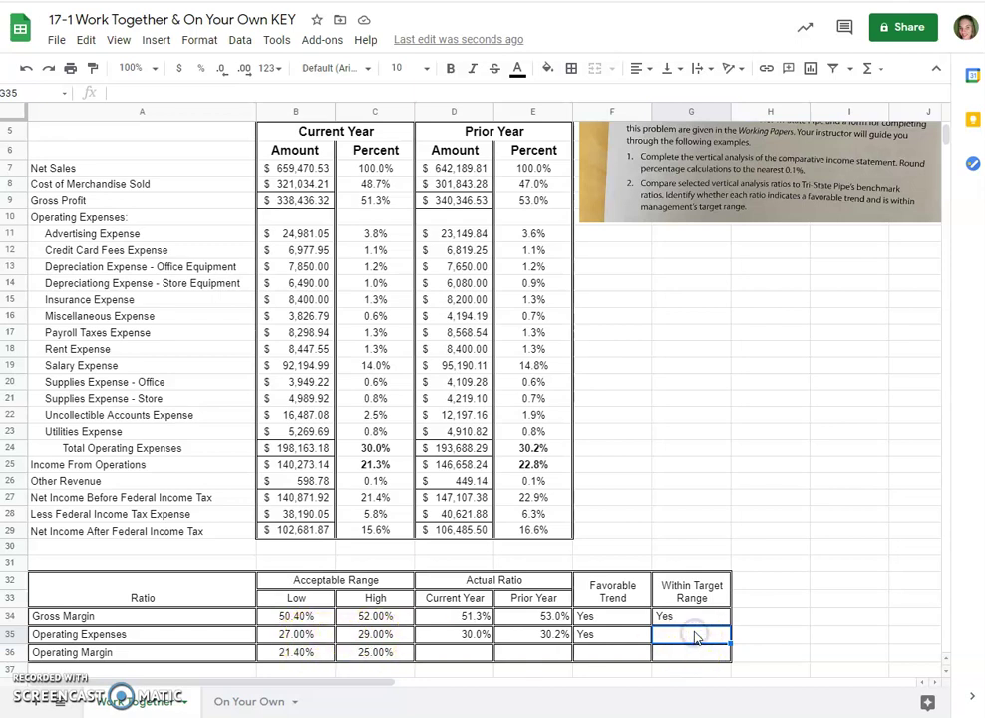
type("No")
key("Return")
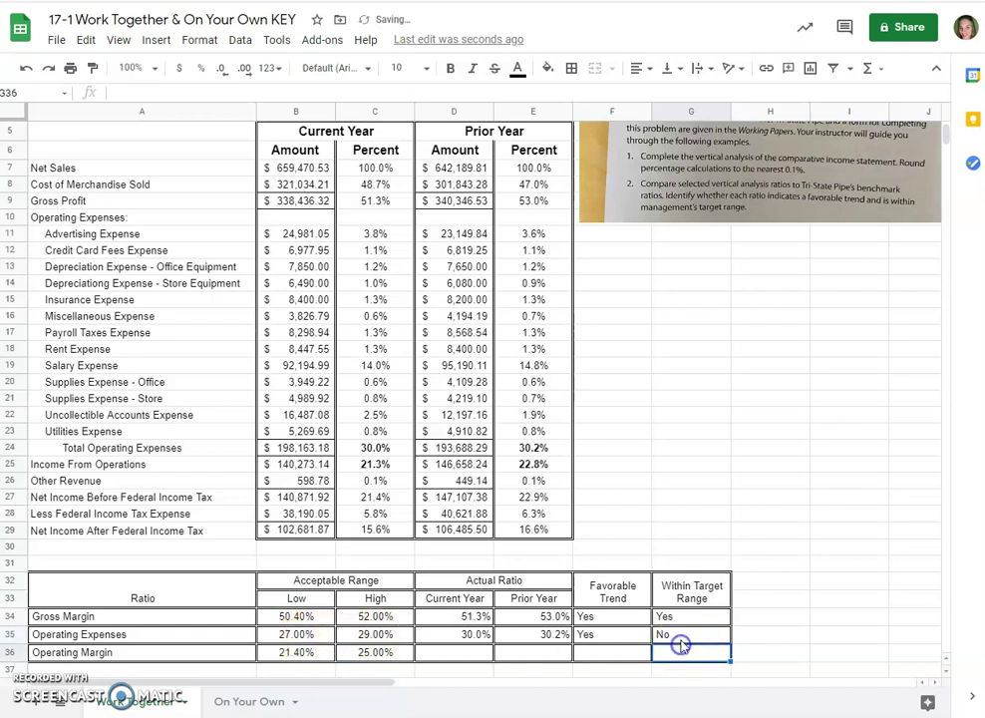
left_click(679, 639)
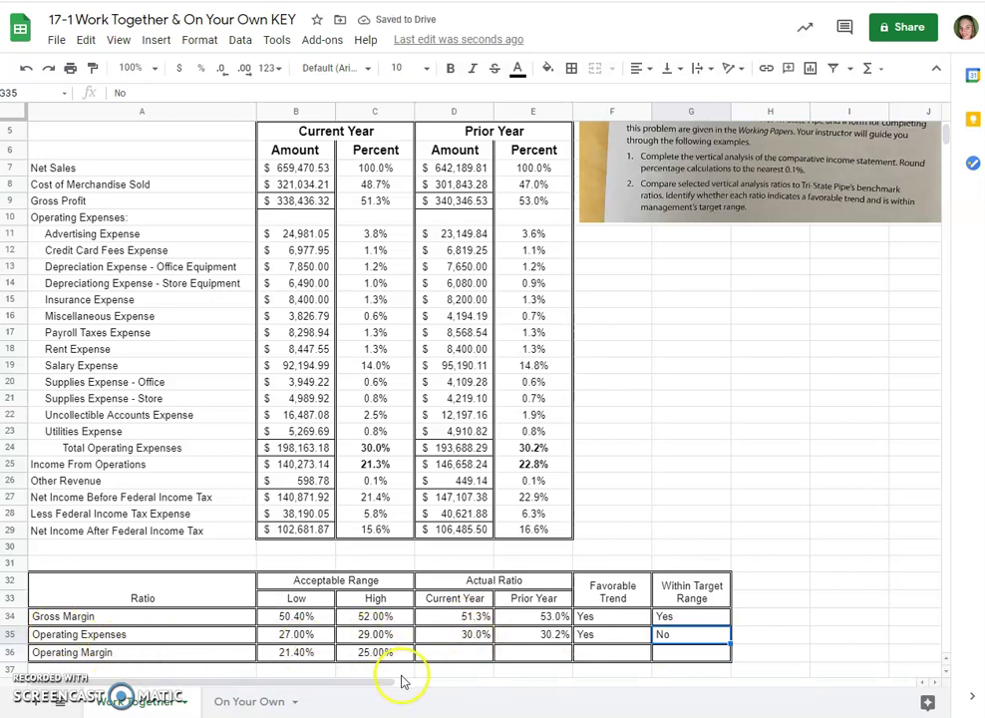
Step: Enter =C25 in D36 and =E25 in E36, showing Operating Margin ratios of 21.3% and 22.8%
left_click(453, 655)
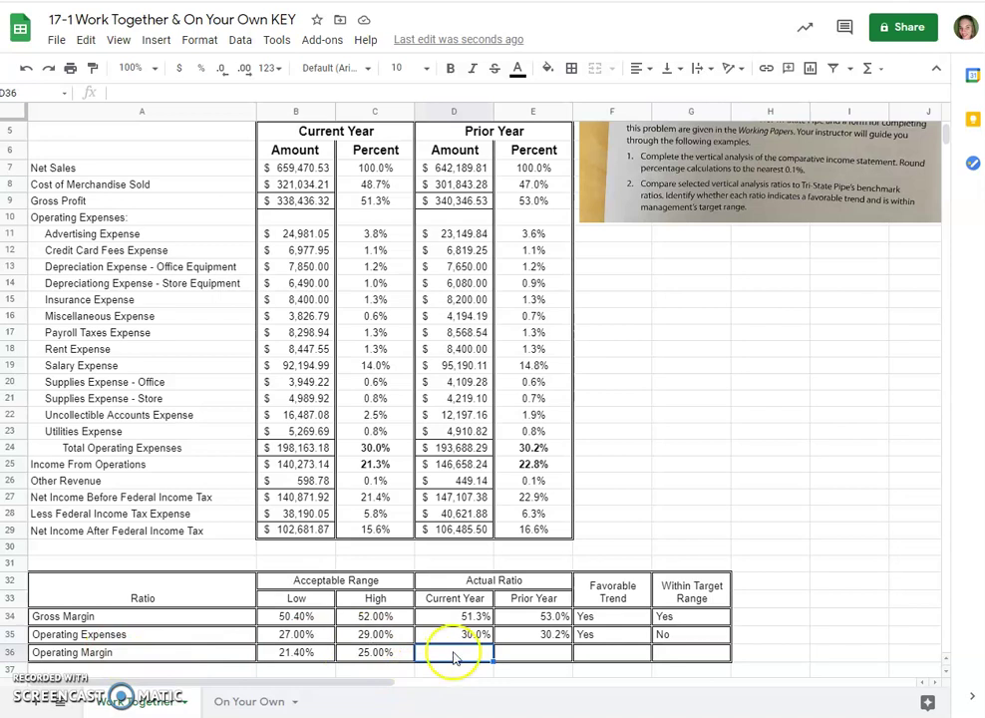
type("=")
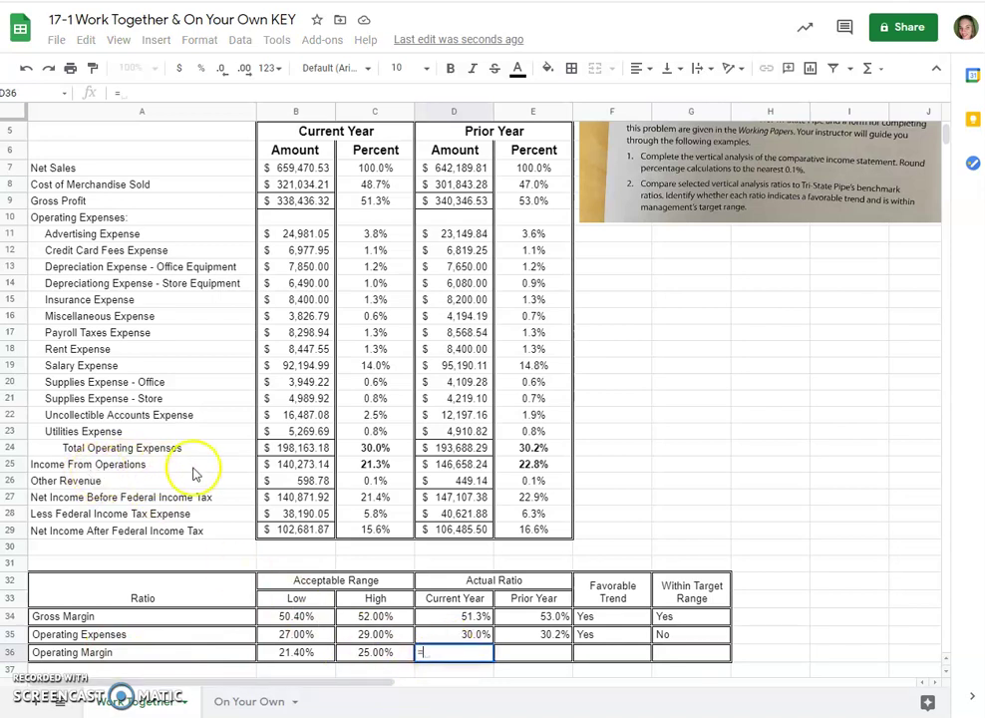
left_click(367, 466)
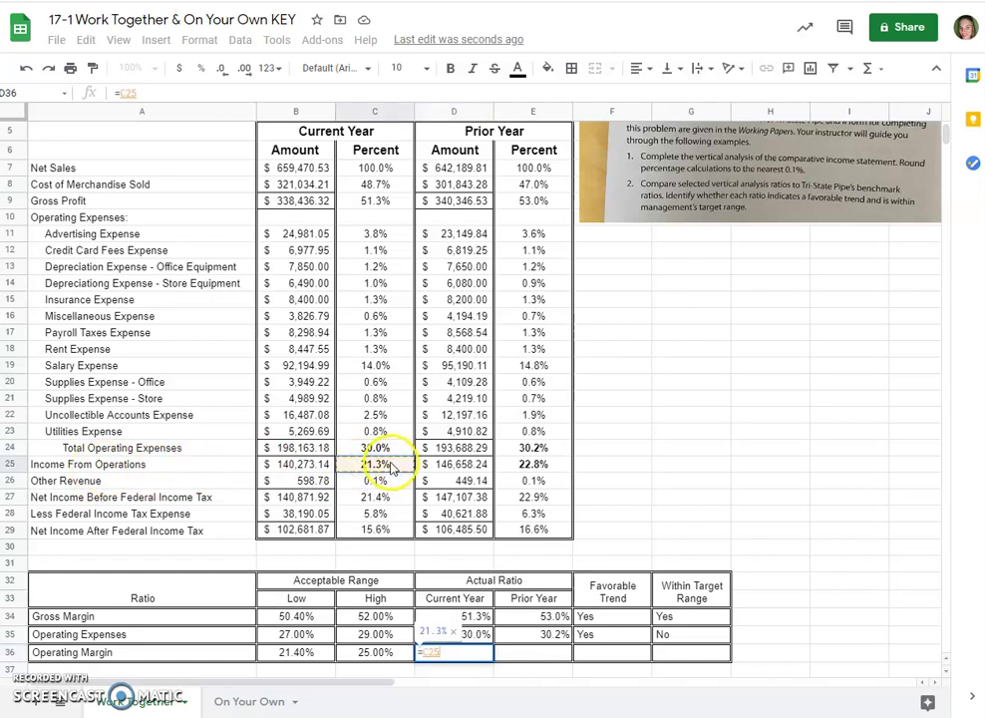
key("Return")
left_click(531, 634)
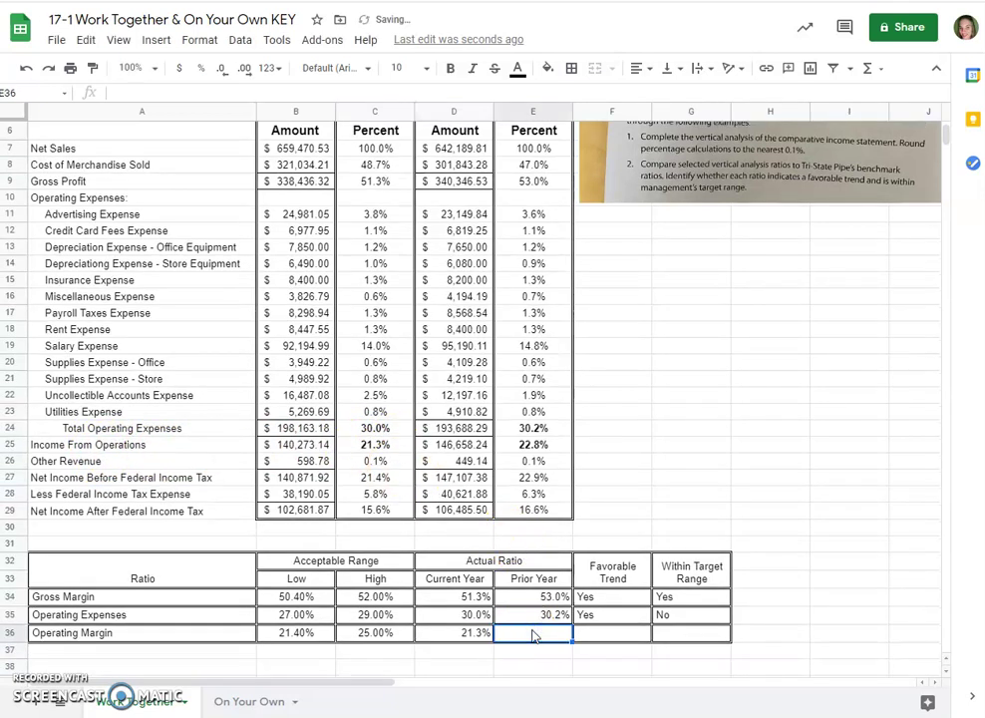
type("=")
left_click(534, 445)
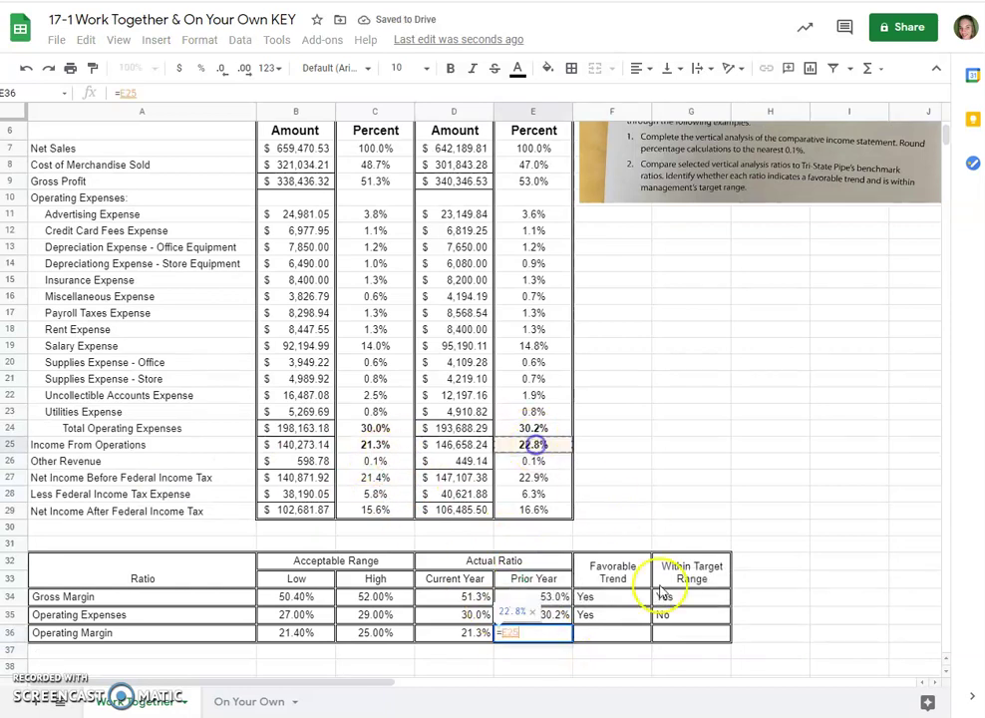
key("Return")
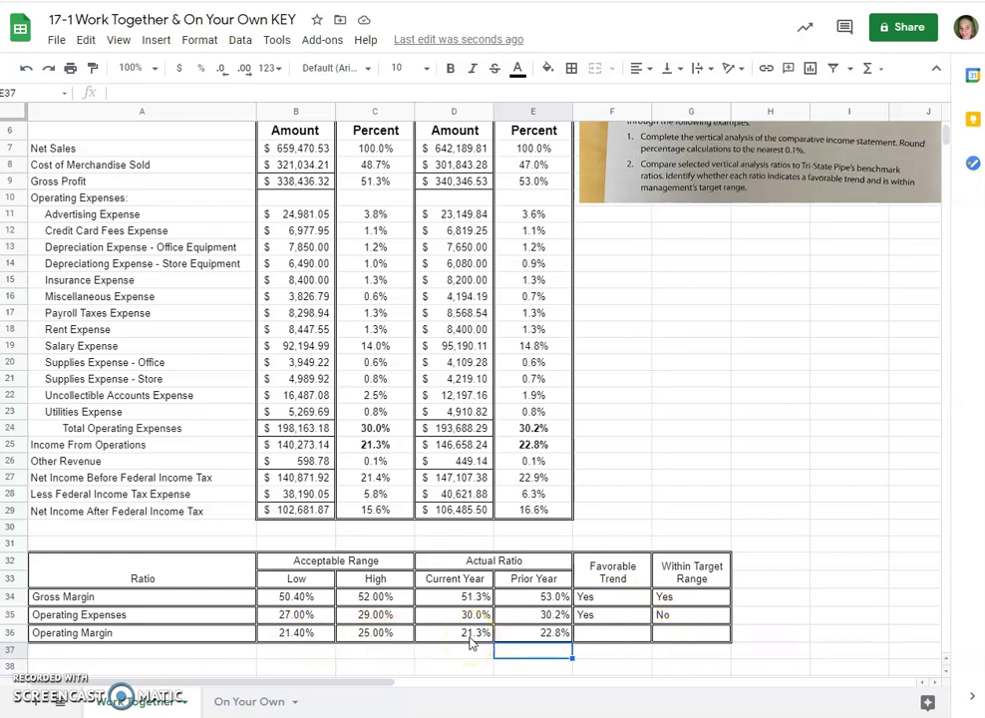
Step: Mark Operating Margin No for within range and No for favorable trend
left_click(695, 636)
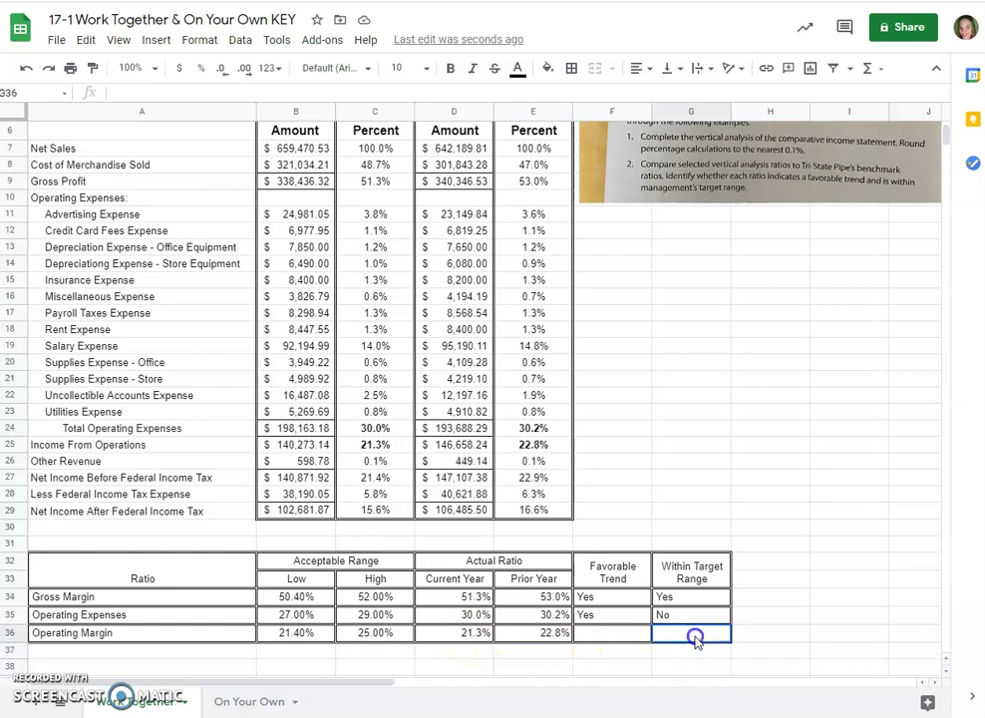
type("No")
left_click(619, 634)
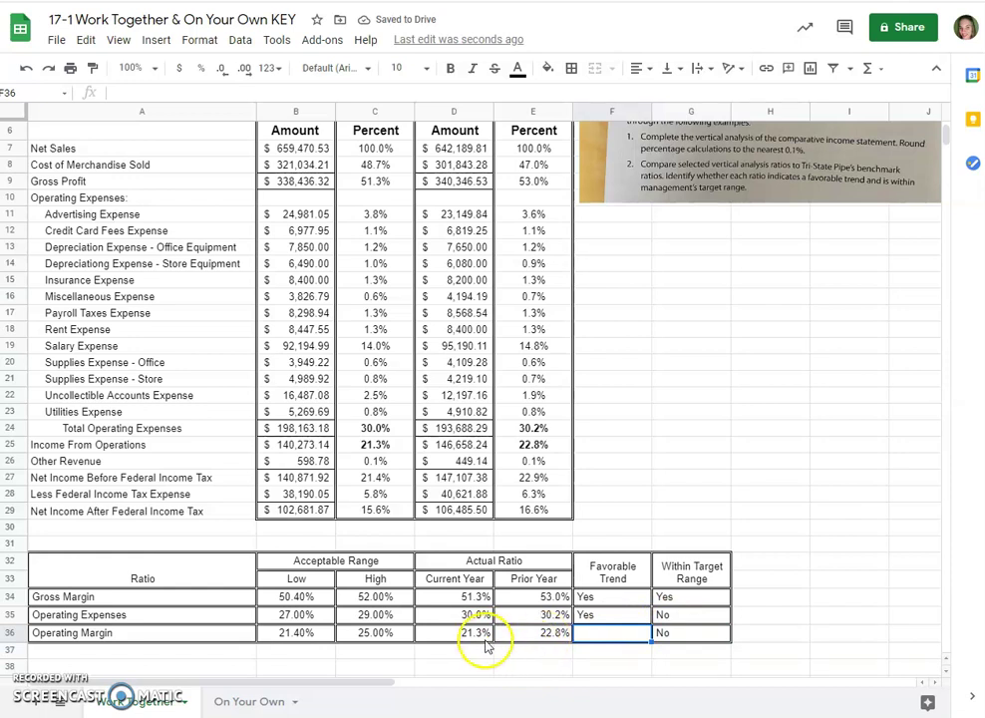
type("No")
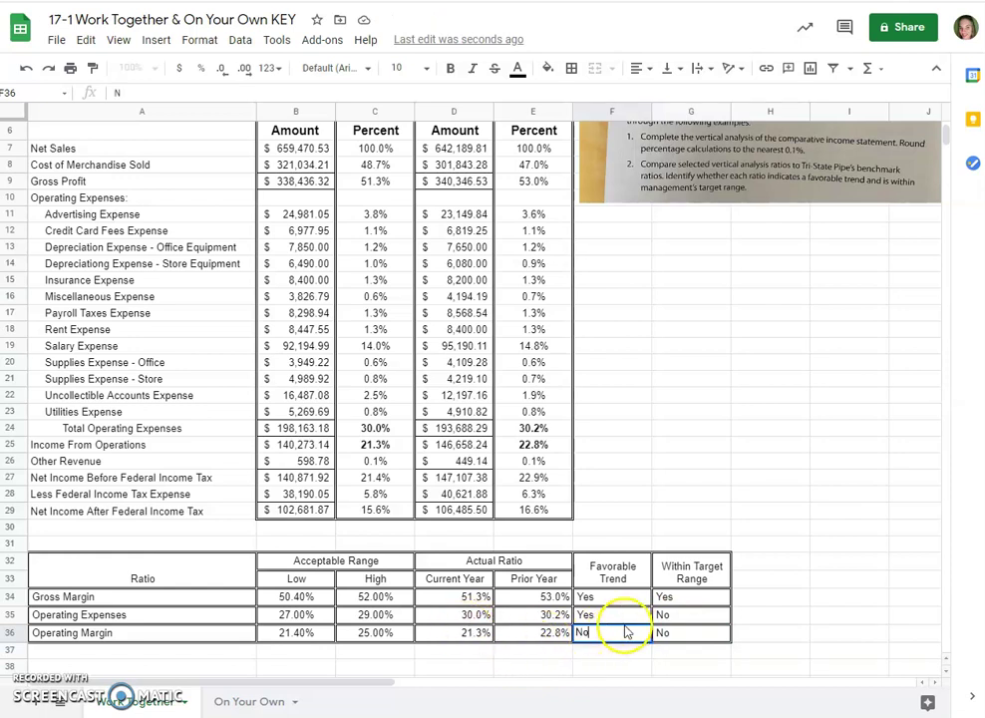
left_click(659, 670)
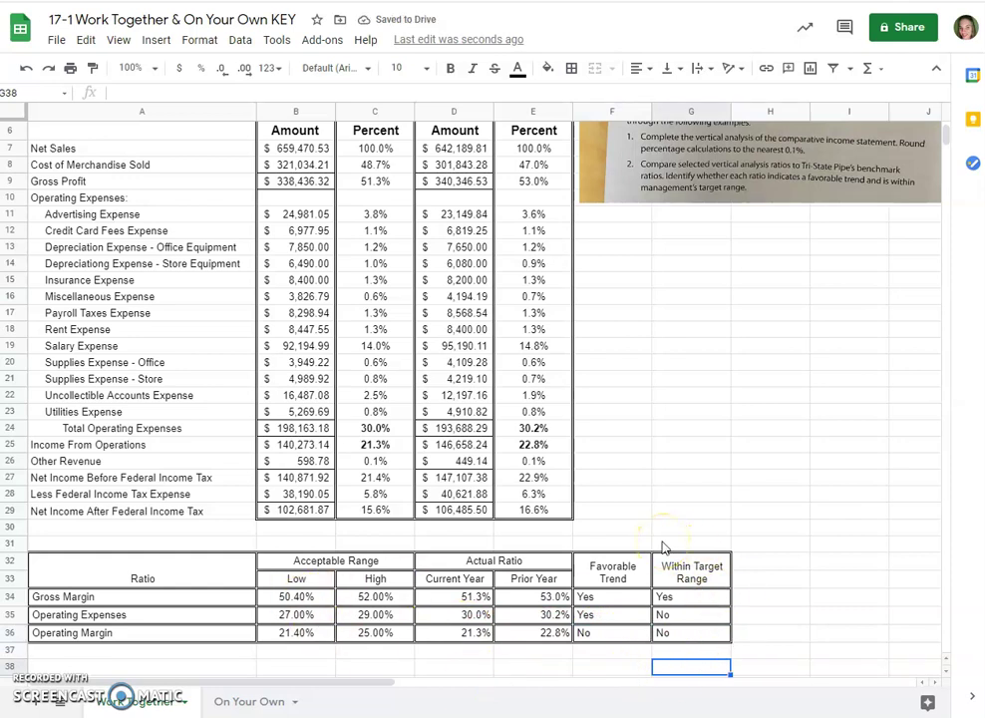
scroll(875, 528, "up", 2)
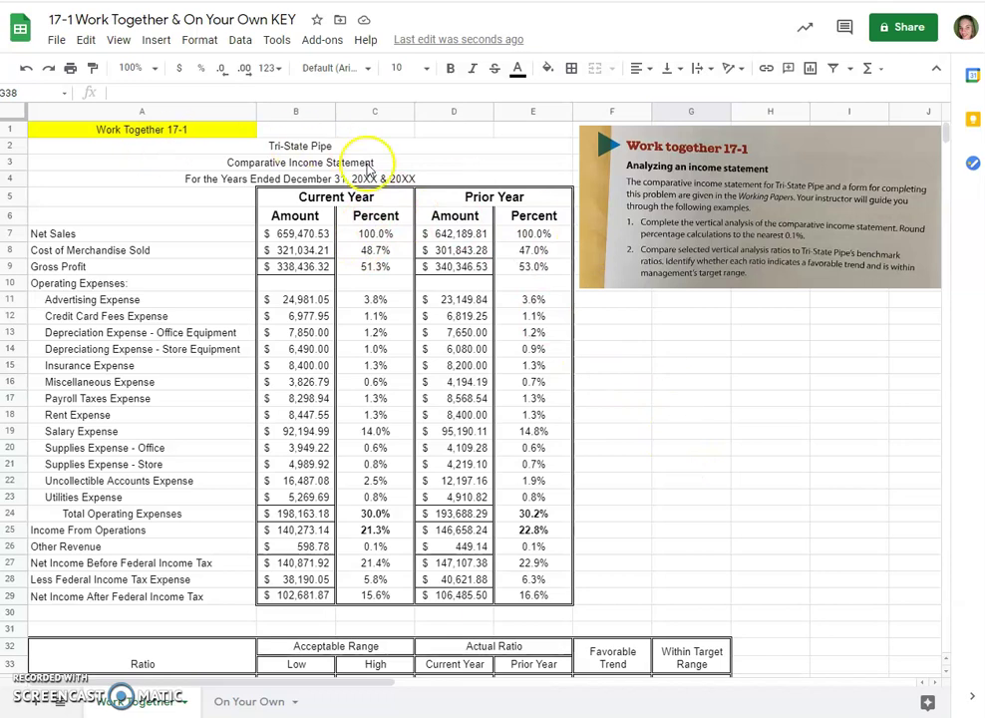
Step: Switch to the On Your Own sheet and scroll down to PBH Corporation's empty ratio table
left_click(239, 702)
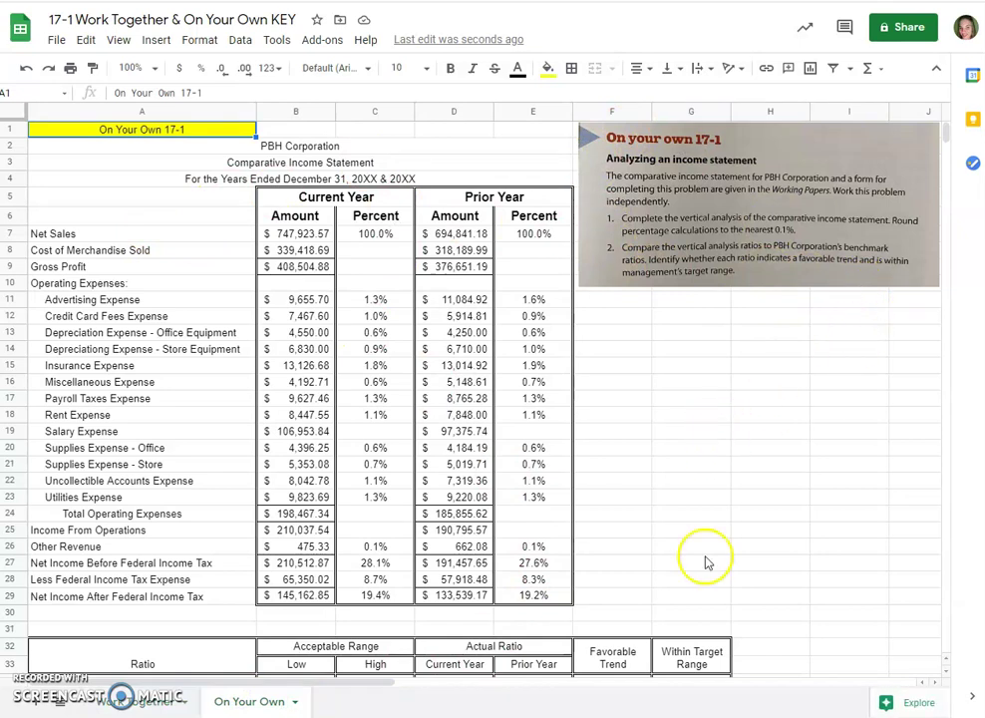
scroll(671, 583, "down", 3)
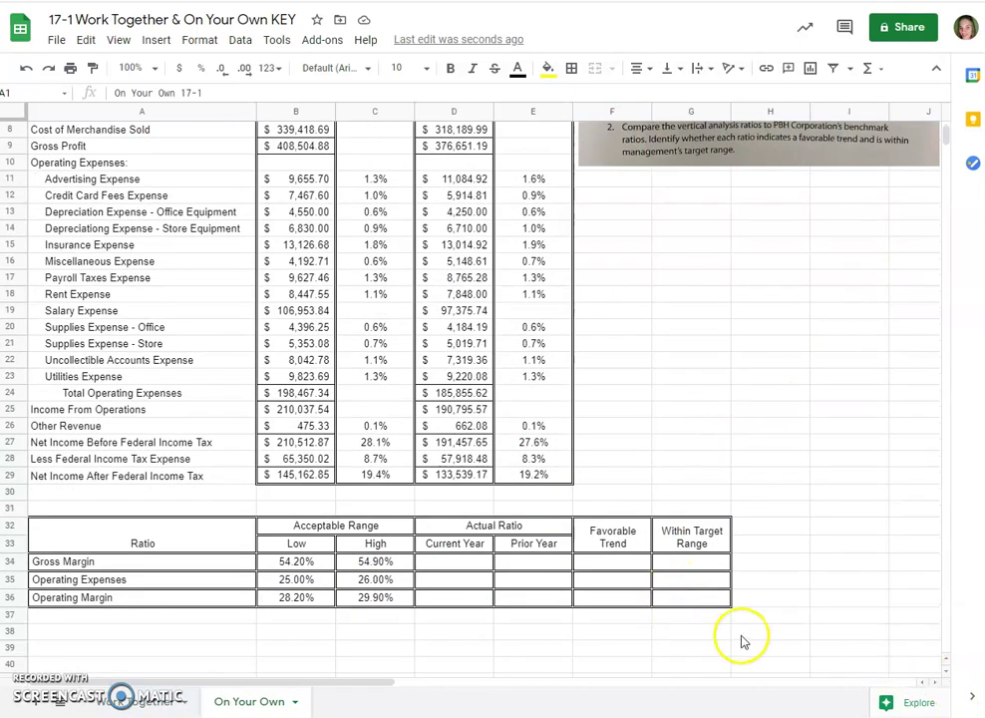